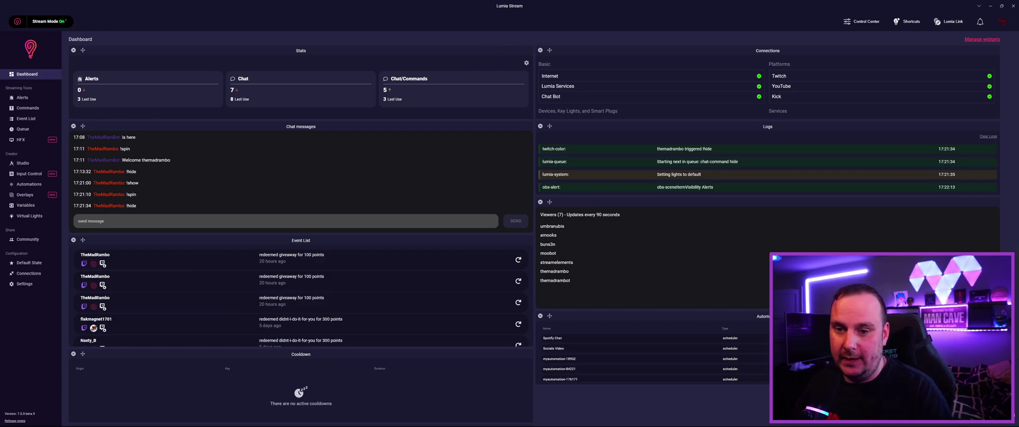
# Create a new overlay named wheel1.
pyautogui.click(27, 197)
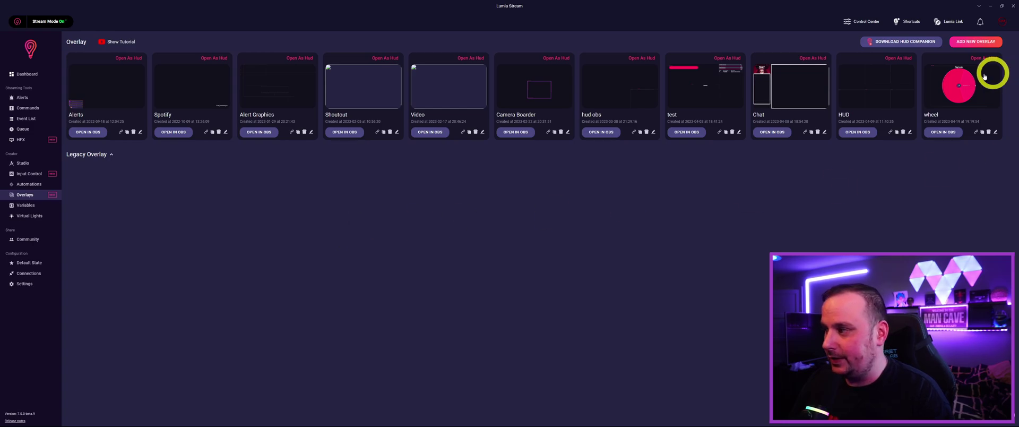
pyautogui.click(976, 47)
pyautogui.click(321, 141)
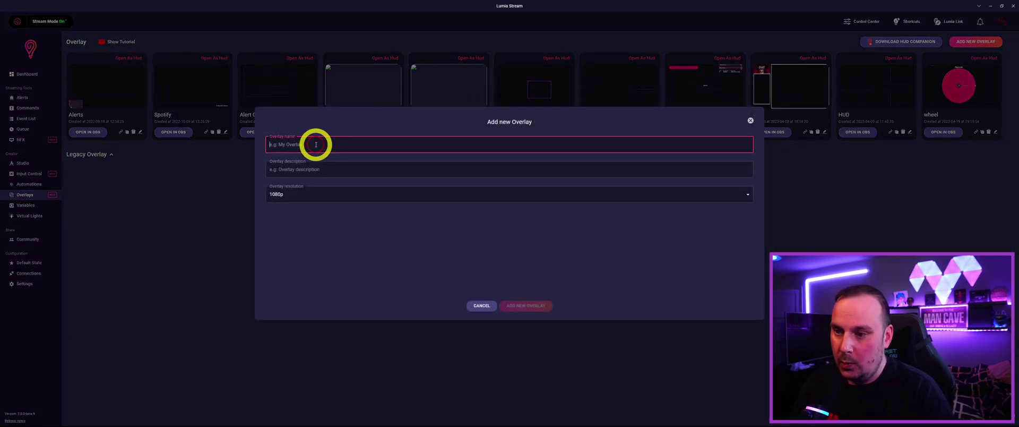
pyautogui.write('wheel1')
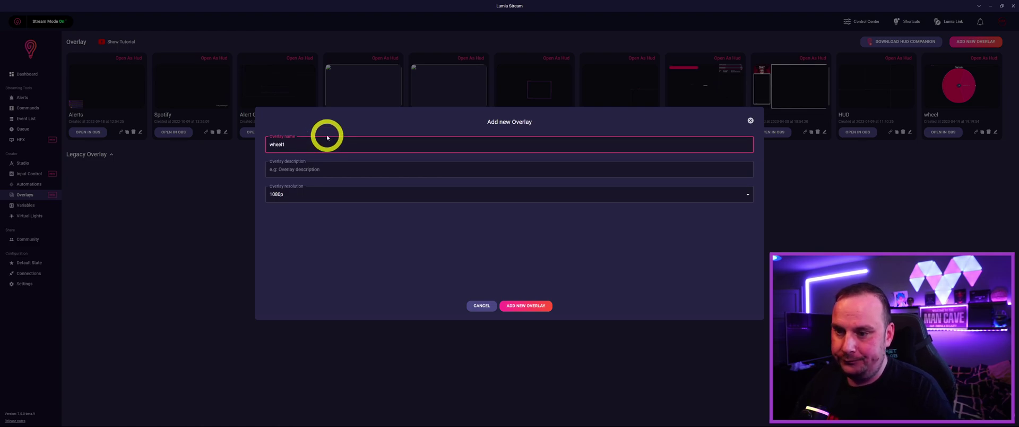
pyautogui.click(540, 306)
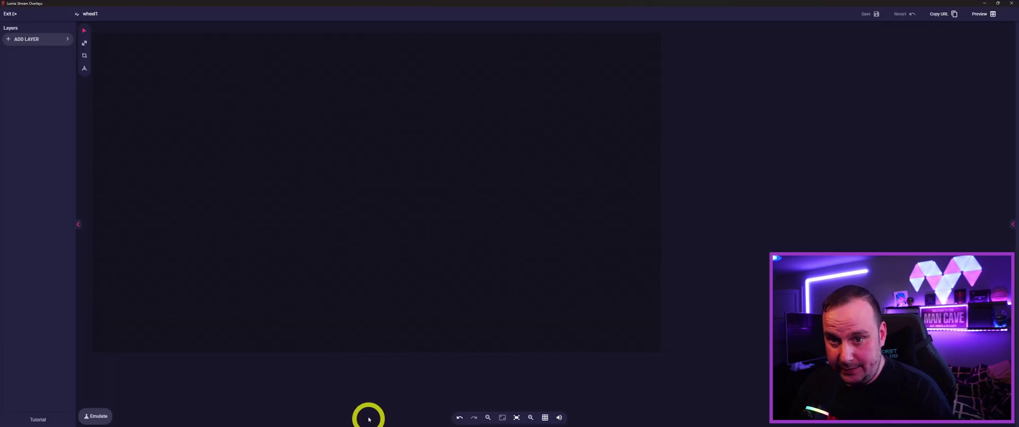
# Add a spin wheel game layer to the empty overlay.
pyautogui.click(52, 41)
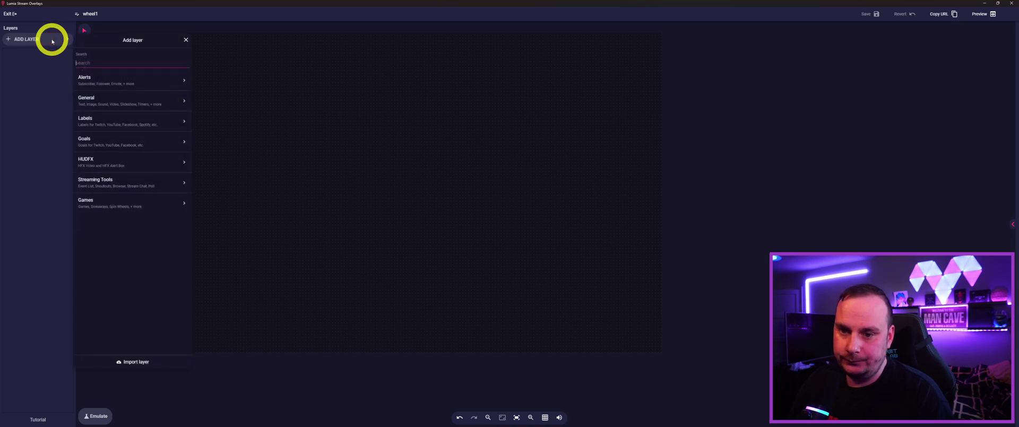
pyautogui.click(140, 210)
pyautogui.click(97, 80)
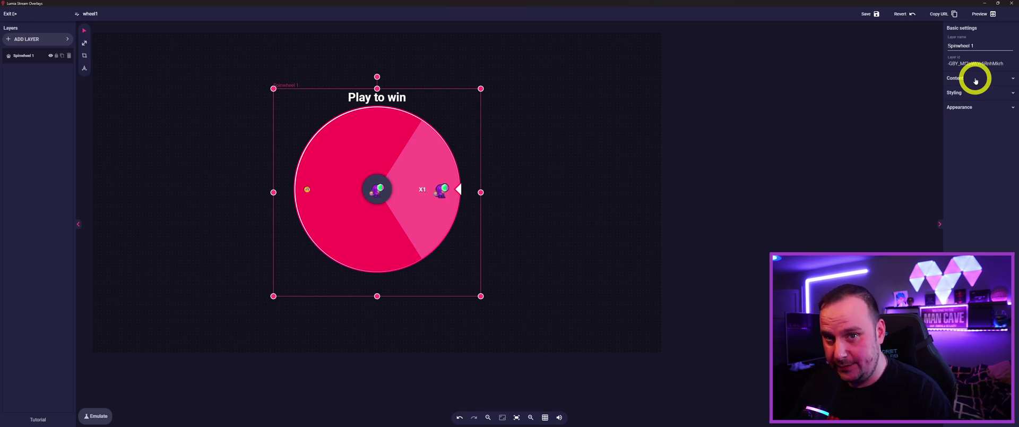
# Delete the default Lumelion item from the spinwheel's items and save the spinwheel.
pyautogui.click(976, 80)
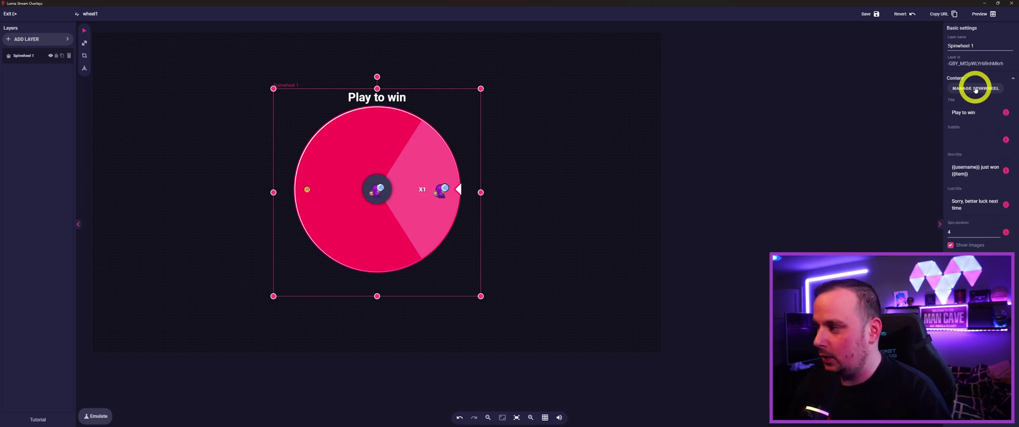
pyautogui.click(976, 89)
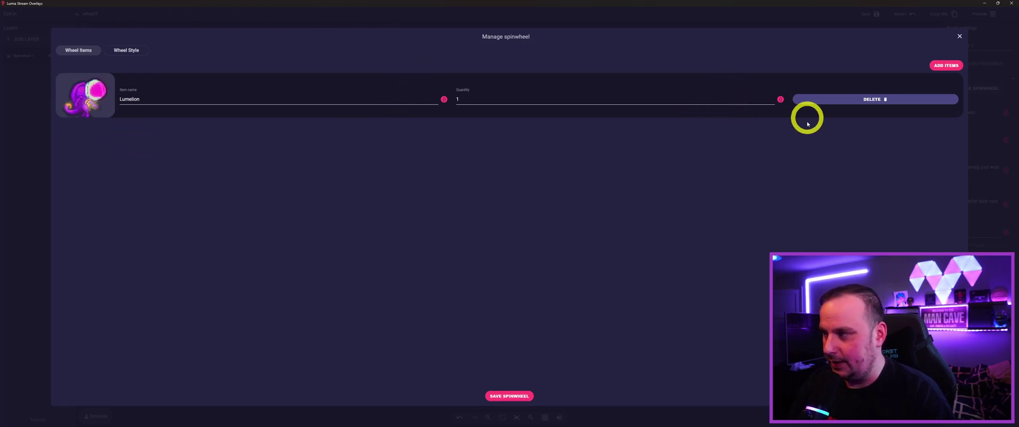
pyautogui.click(883, 100)
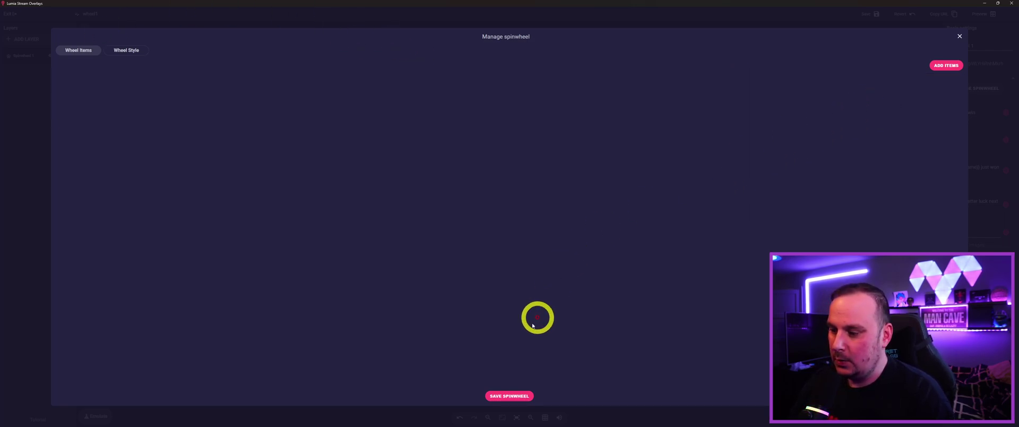
pyautogui.click(514, 399)
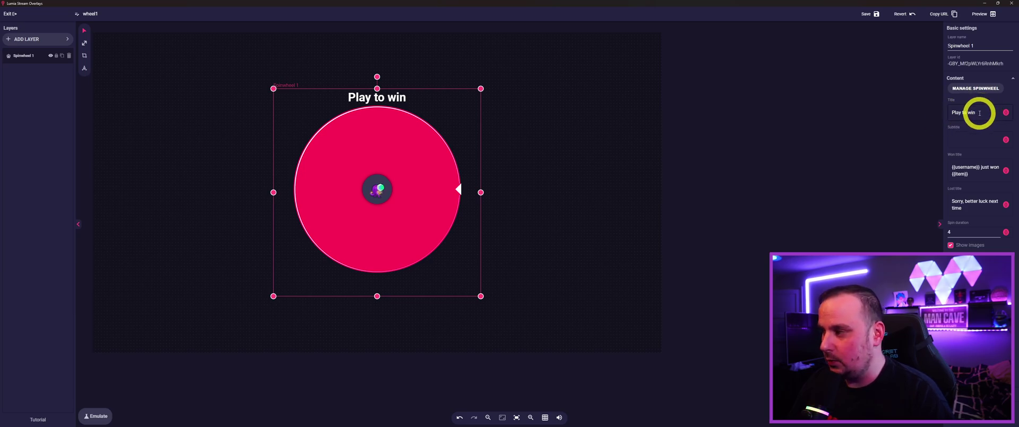
# Remove the item variable from the spinwheel's win title so it reads "{{username}} just won".
pyautogui.moveTo(976, 113); pyautogui.dragTo(951, 113)
pyautogui.click(971, 138)
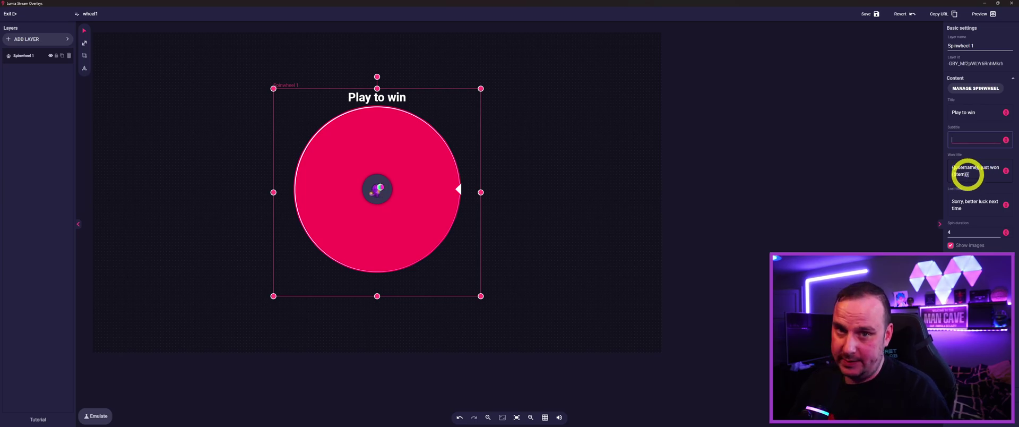
pyautogui.click(986, 178)
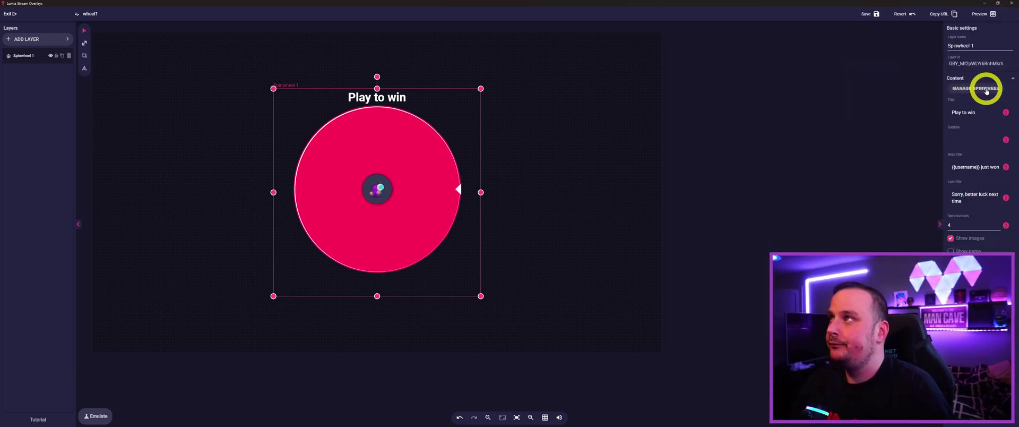
# Examine the wheel style's background, empty item, border and winning item colours plus the button image, and save the spinwheel.
pyautogui.click(987, 89)
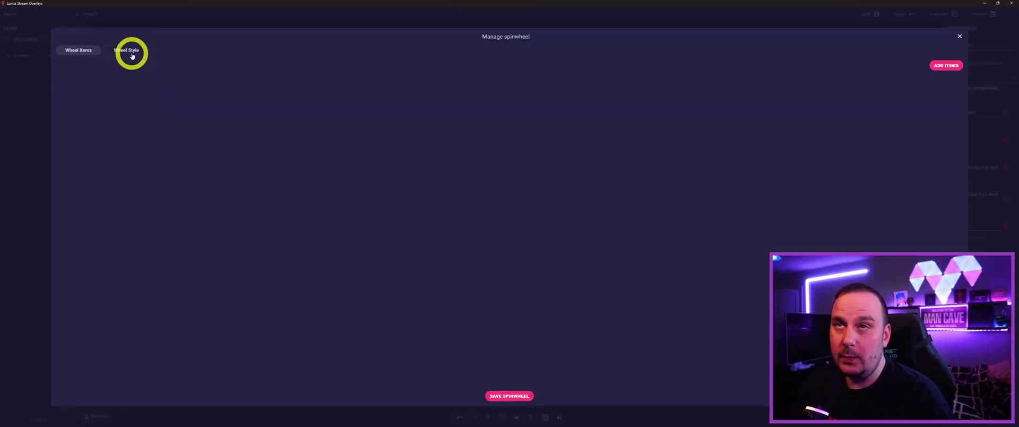
pyautogui.click(134, 51)
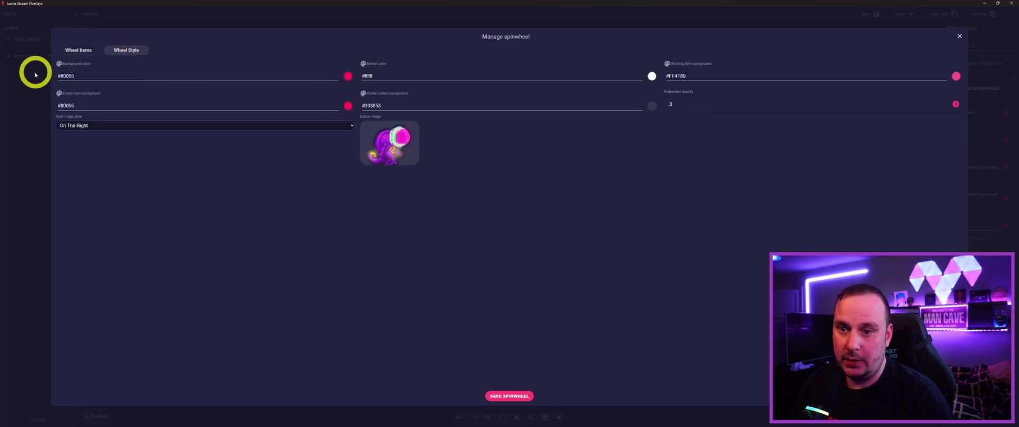
pyautogui.click(348, 77)
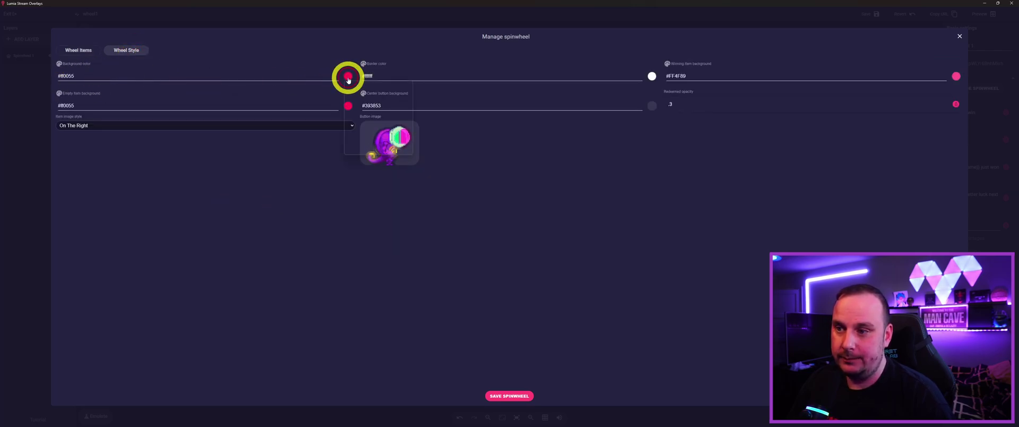
pyautogui.click(299, 171)
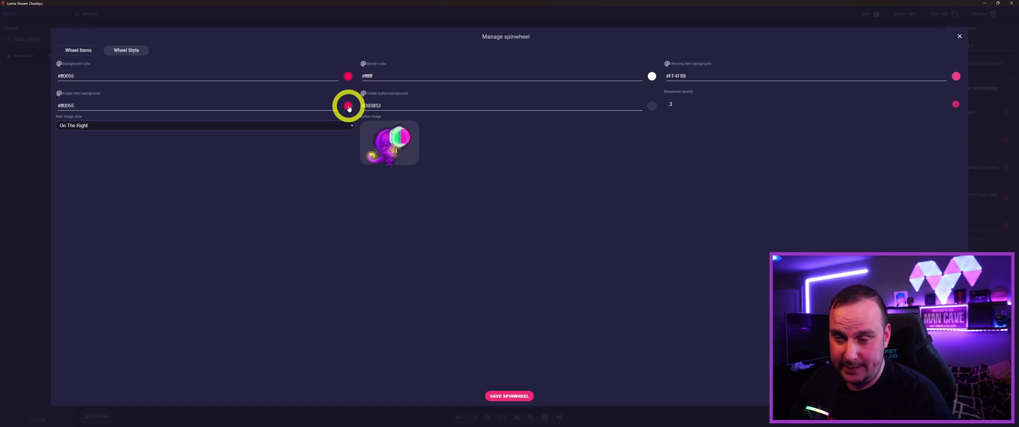
pyautogui.click(348, 105)
pyautogui.click(244, 187)
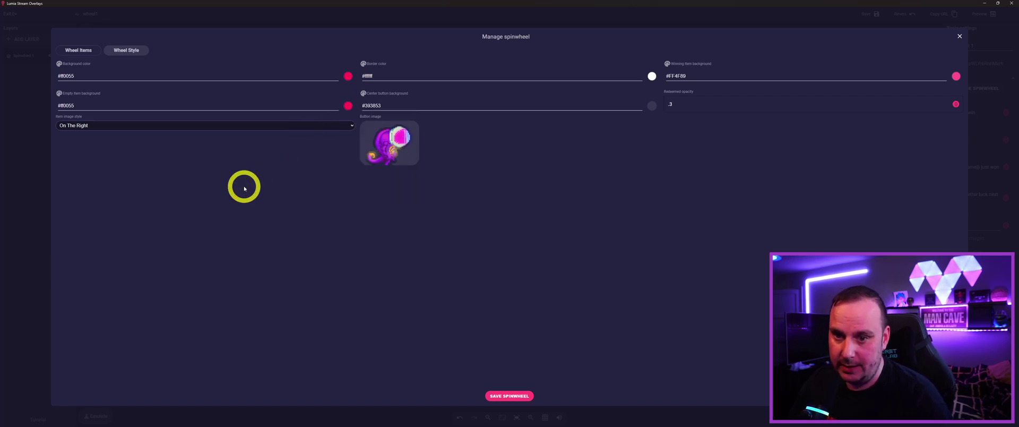
pyautogui.click(652, 76)
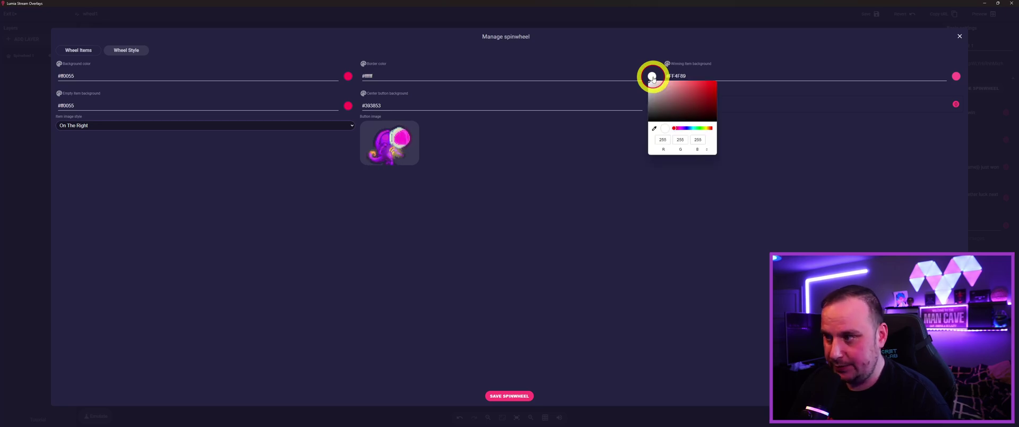
pyautogui.click(589, 207)
pyautogui.moveTo(384, 138)
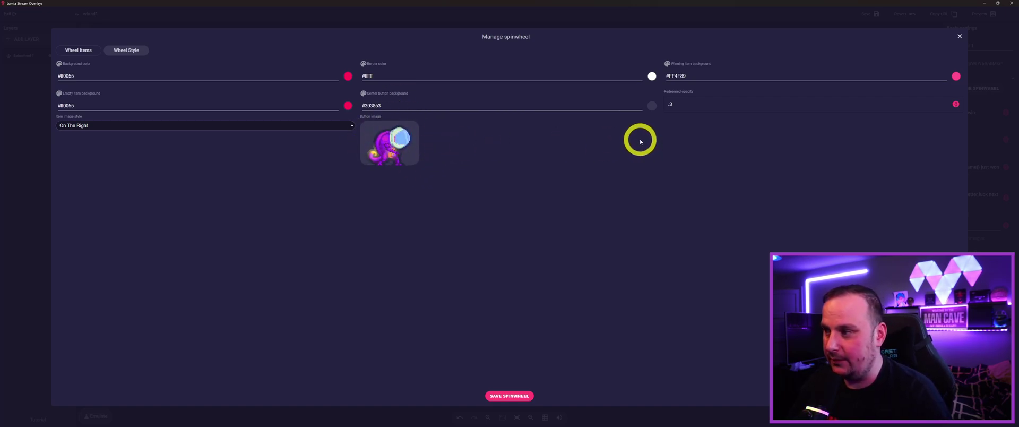
pyautogui.click(956, 76)
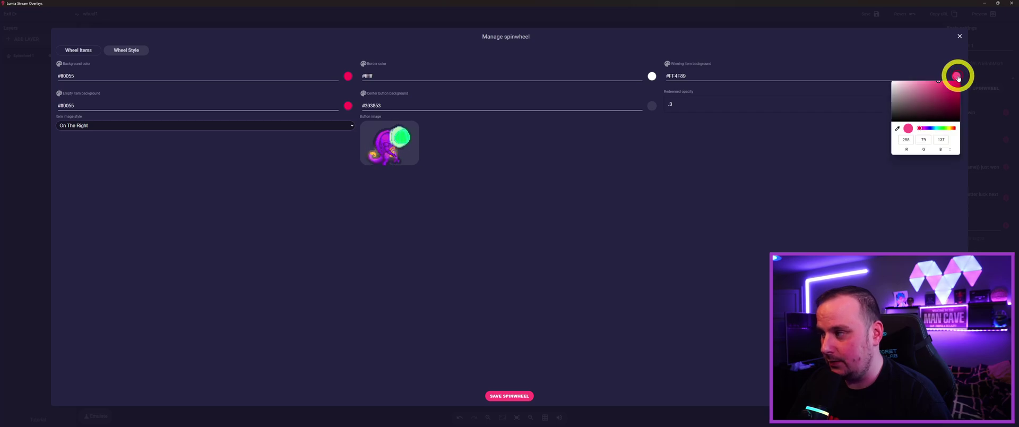
pyautogui.click(956, 77)
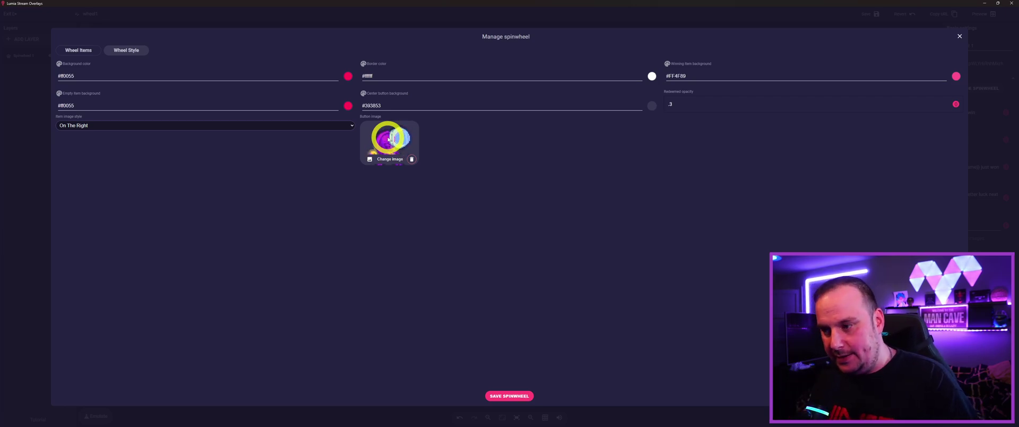
pyautogui.click(513, 396)
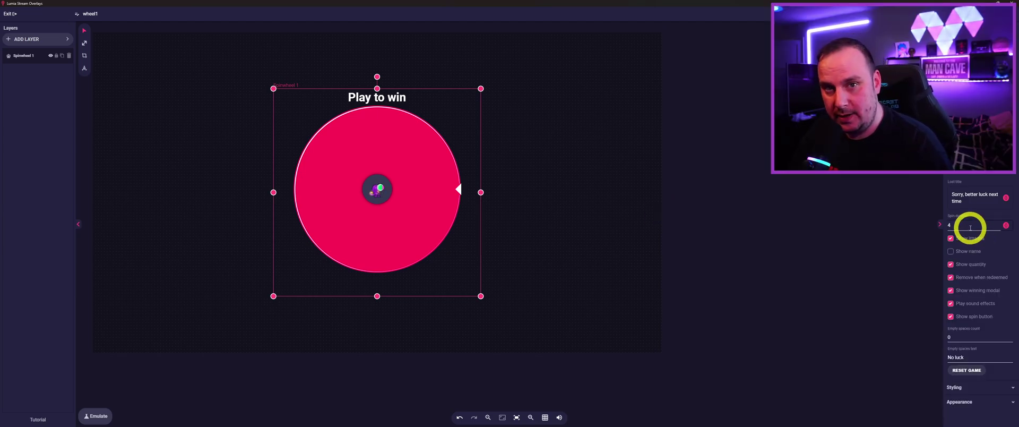
# Set the wheel's spin duration to 4 and turn on the Show name option.
pyautogui.click(970, 227)
pyautogui.press('BackSpace')
pyautogui.write('4')
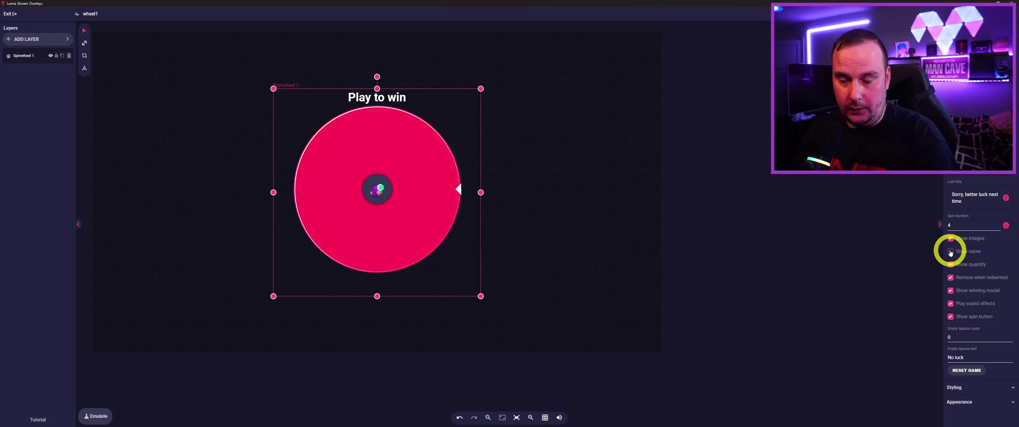
pyautogui.click(950, 251)
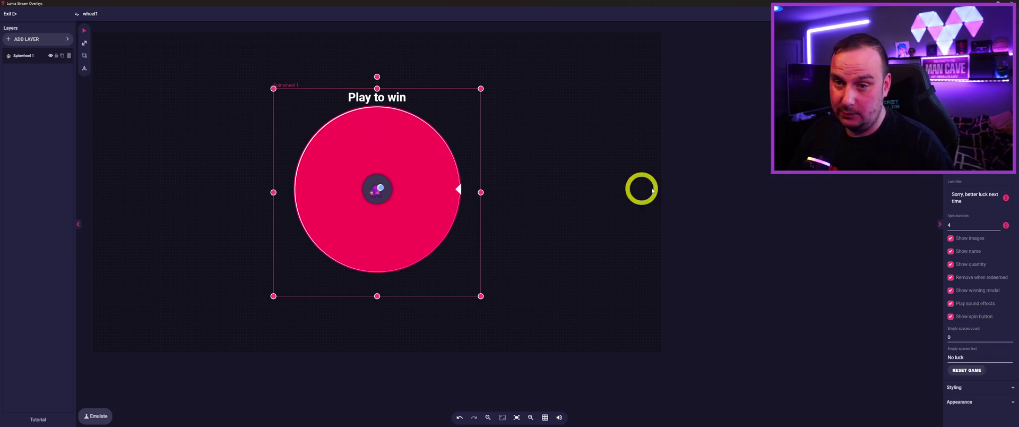
# Try hiding the wheel's spin button, restore it, and reset the game.
pyautogui.click(950, 316)
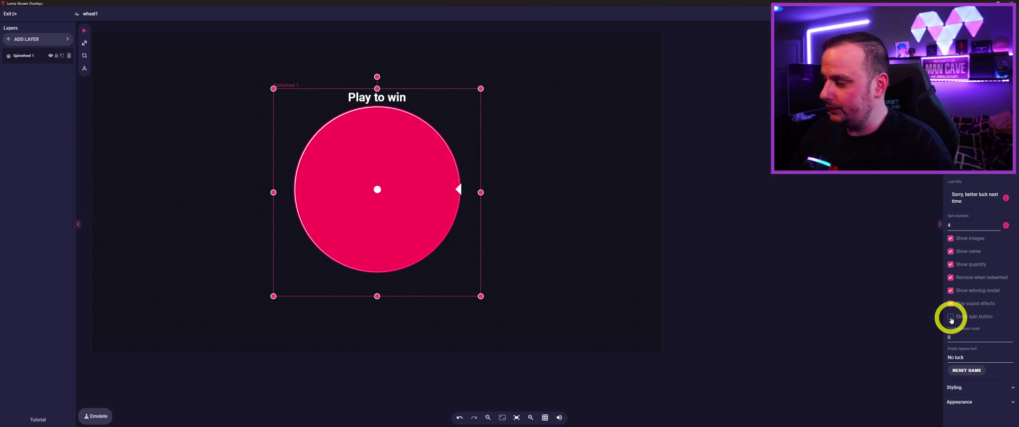
pyautogui.click(950, 316)
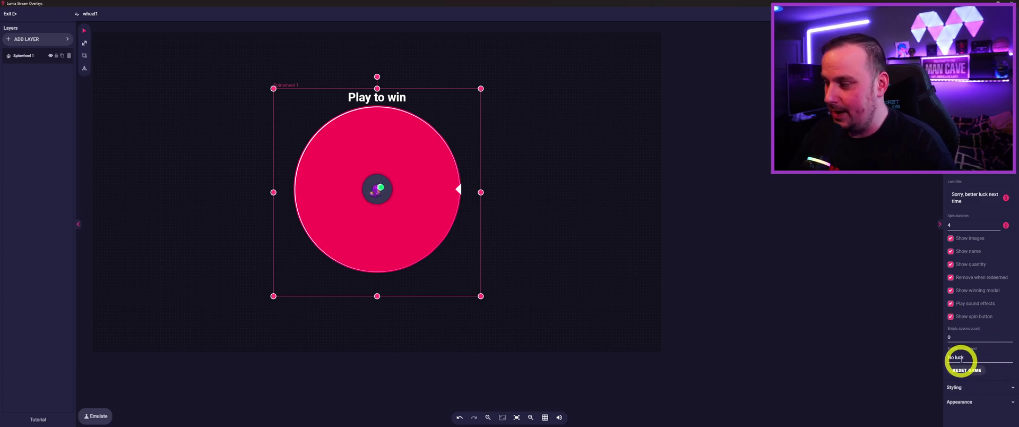
pyautogui.click(978, 375)
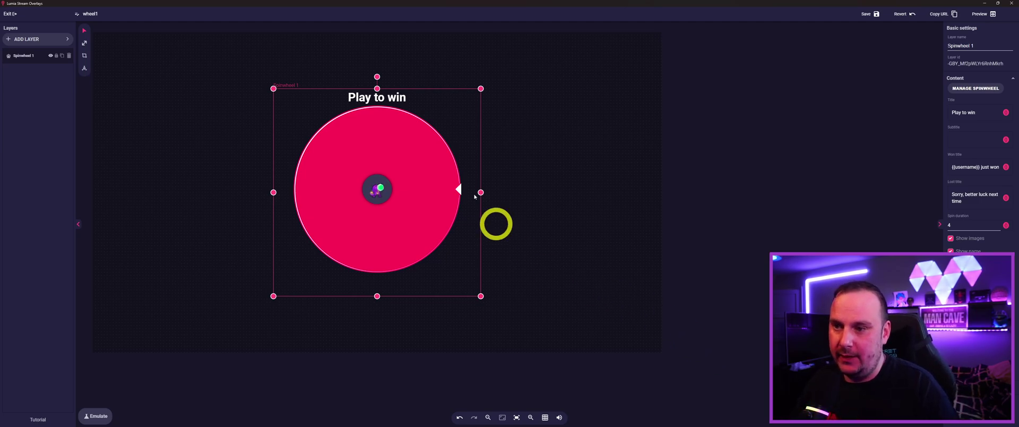
# Enlarge the spinwheel to nearly the full canvas height, rename its layer to wheel, and save the overlay.
pyautogui.moveTo(273, 88); pyautogui.dragTo(133, 40)
pyautogui.moveTo(481, 296); pyautogui.dragTo(549, 348)
pyautogui.click(872, 18)
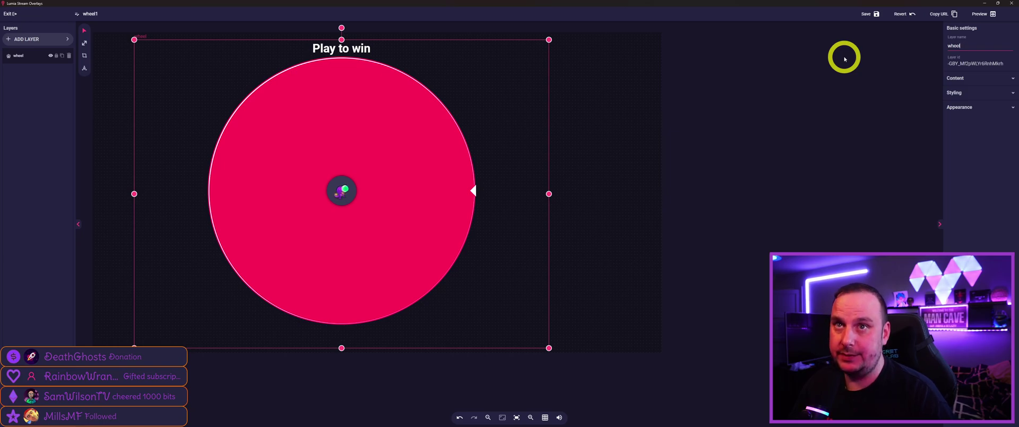
pyautogui.click(871, 16)
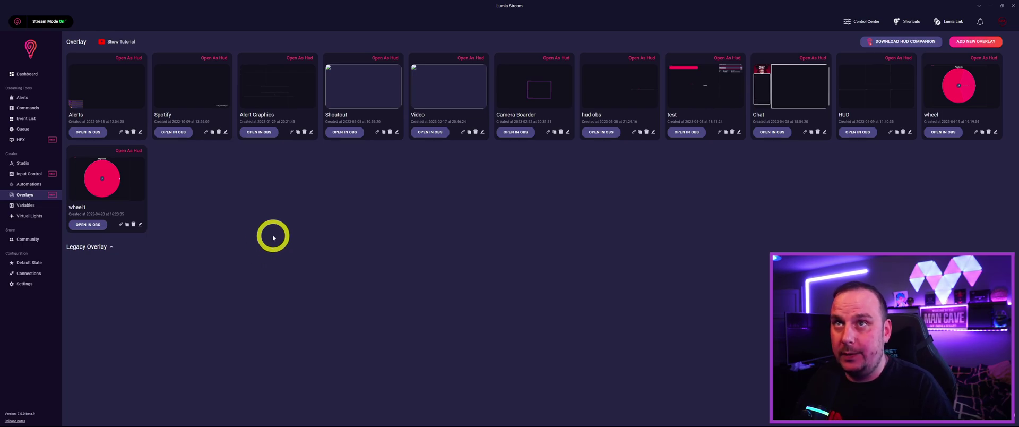
# Start a new Twitch Points command that uses Overlay Actions.
pyautogui.click(38, 111)
pyautogui.click(26, 127)
pyautogui.click(946, 64)
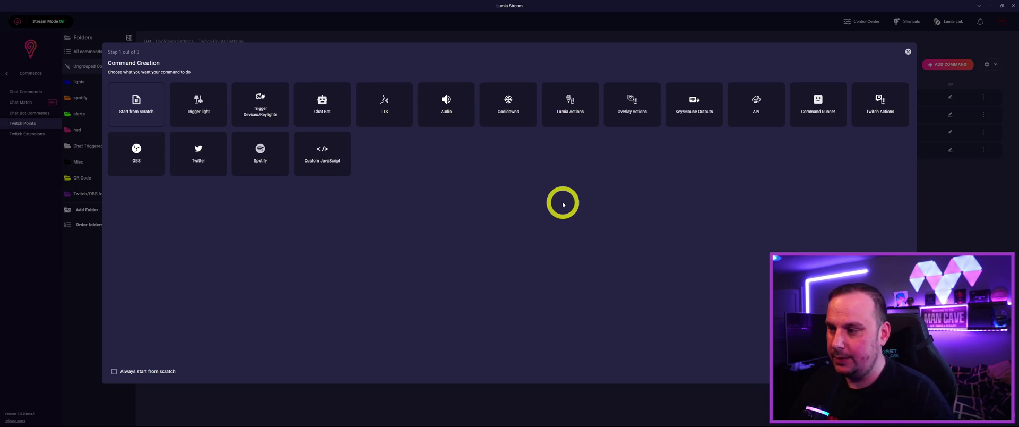
pyautogui.click(637, 108)
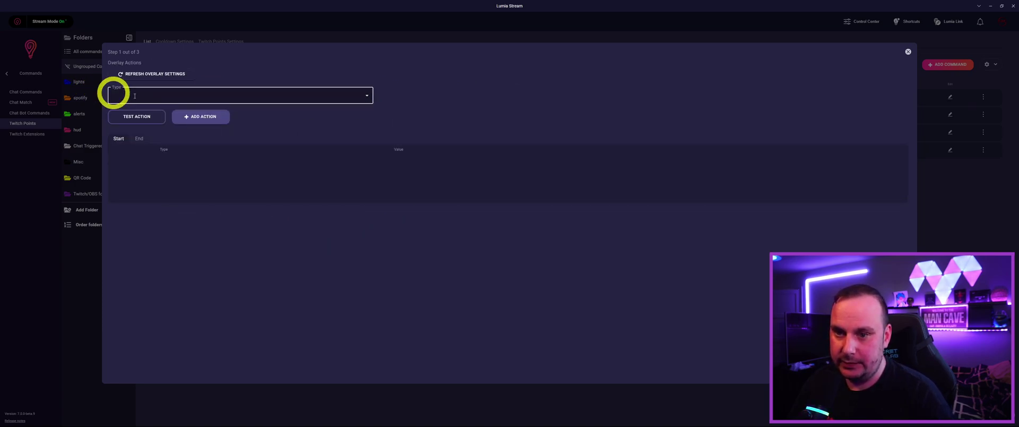
# Set the overlay action type to Spin Wheel Add Item, targeting the wheel1 overlay and its wheel layer.
pyautogui.click(361, 92)
pyautogui.moveTo(368, 130); pyautogui.dragTo(370, 200)
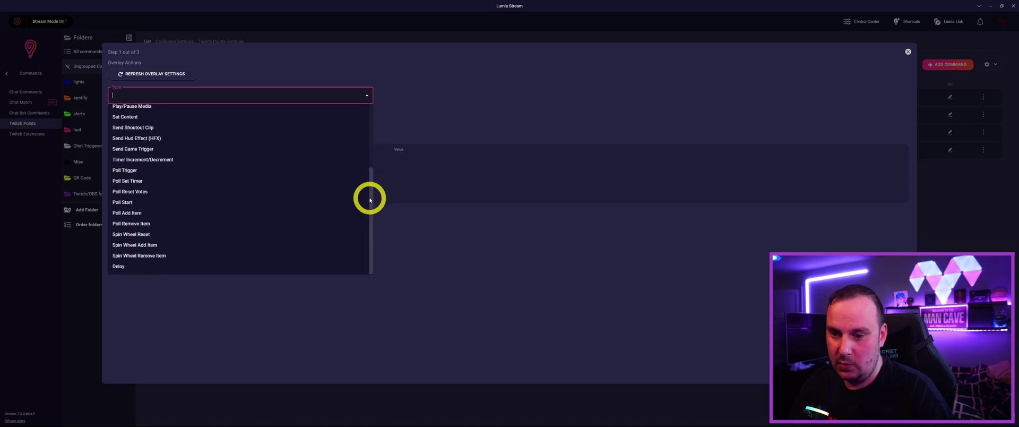
pyautogui.click(166, 246)
pyautogui.click(635, 97)
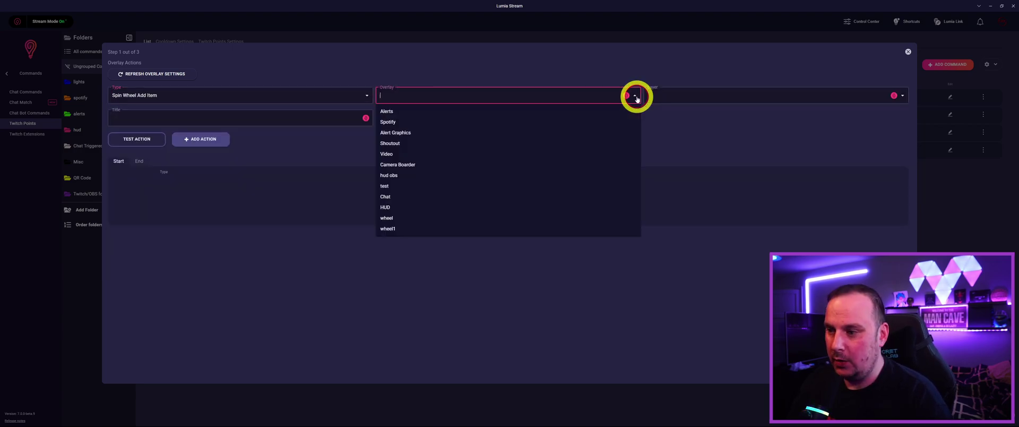
pyautogui.click(385, 228)
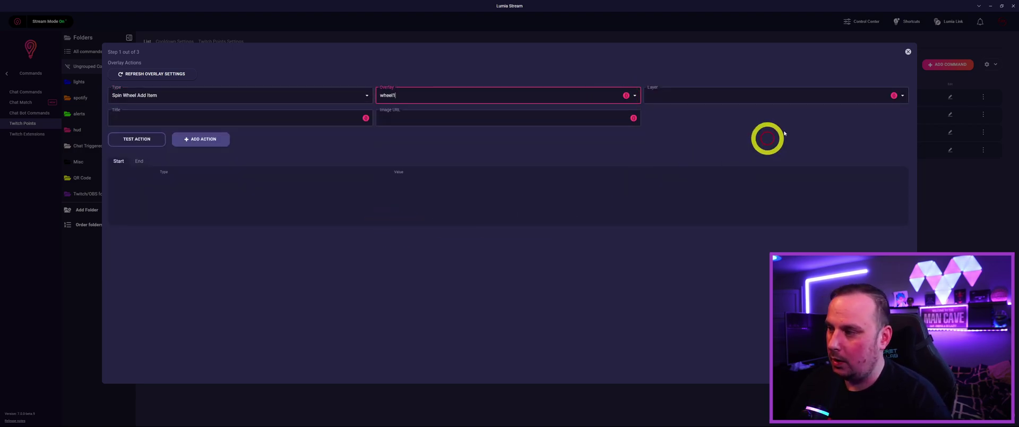
pyautogui.click(903, 96)
pyautogui.click(657, 111)
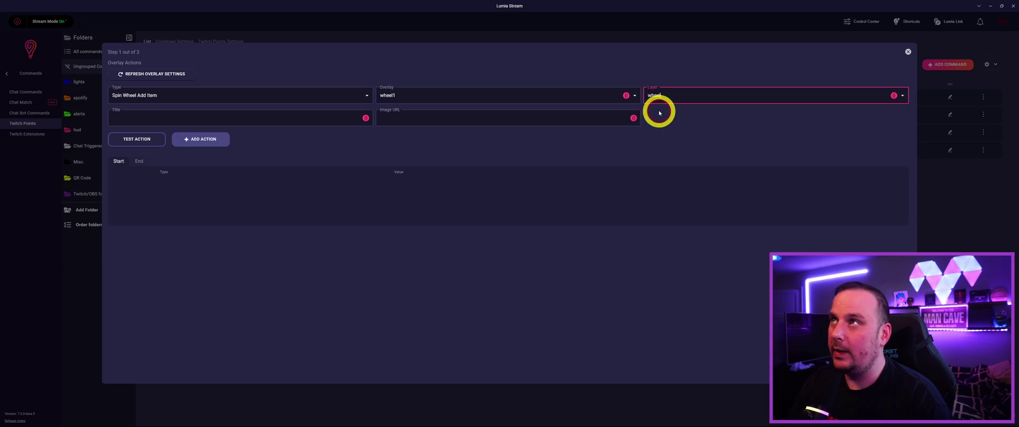
# Set the item's title to {{username}} and its image URL to {{avatar}}, and add the action to the command.
pyautogui.click(302, 120)
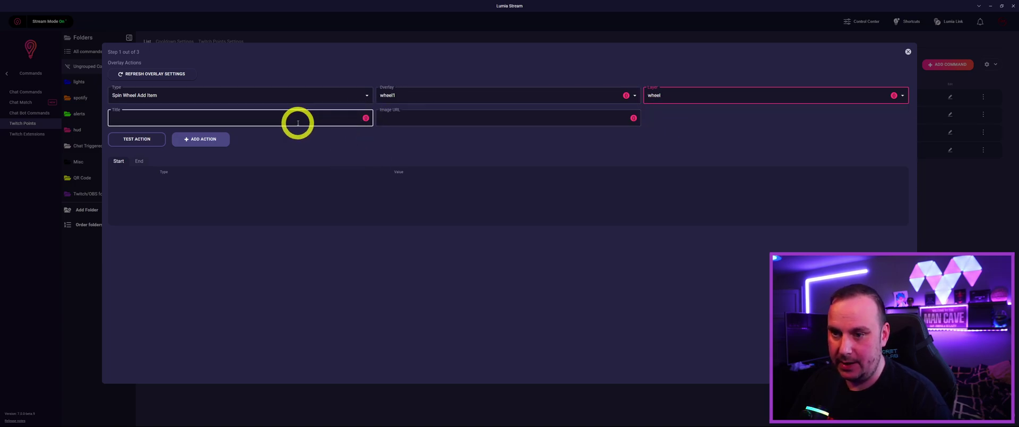
pyautogui.click(366, 118)
pyautogui.click(37, 255)
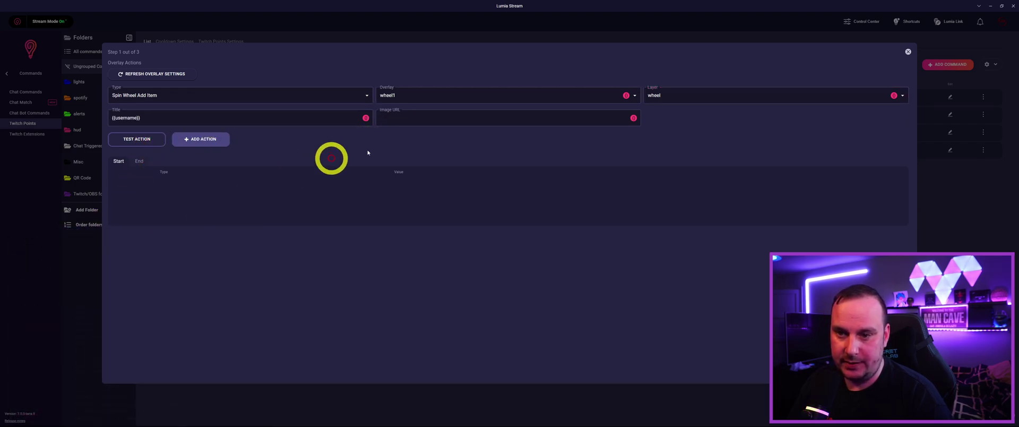
pyautogui.click(633, 119)
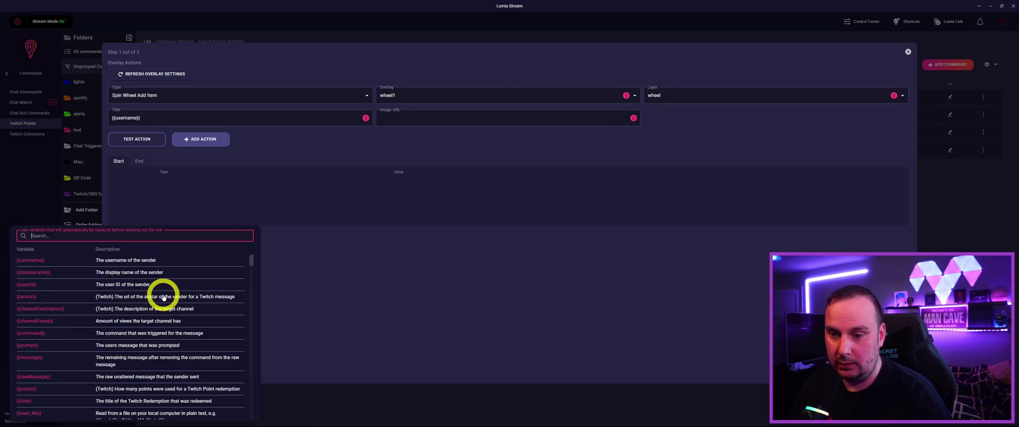
pyautogui.click(25, 296)
pyautogui.click(219, 142)
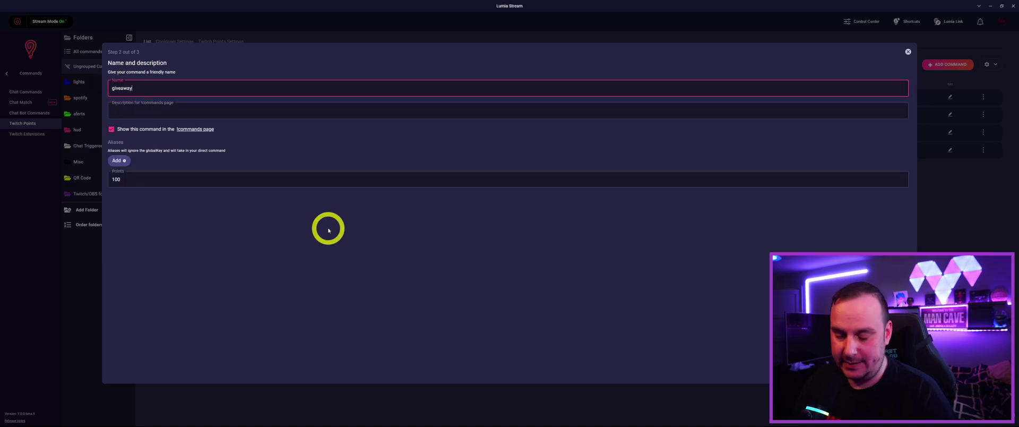
# Name the Twitch Points command giveawaytest, keep its cost at 100 points, and continue to the duration settings.
pyautogui.write('test')
pyautogui.click(222, 183)
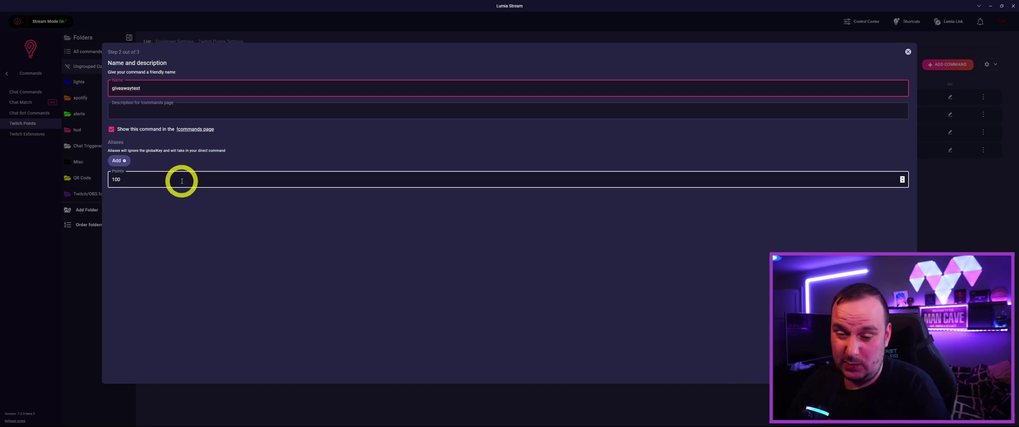
pyautogui.click(887, 372)
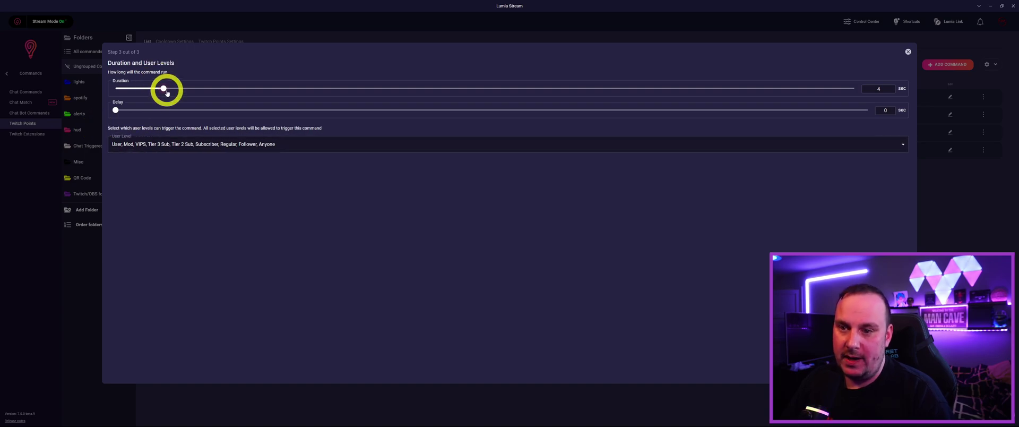
# Set the command's duration to 0.6 seconds, remove Anyone from its allowed user levels, and finish creating it.
pyautogui.moveTo(166, 93); pyautogui.dragTo(122, 89)
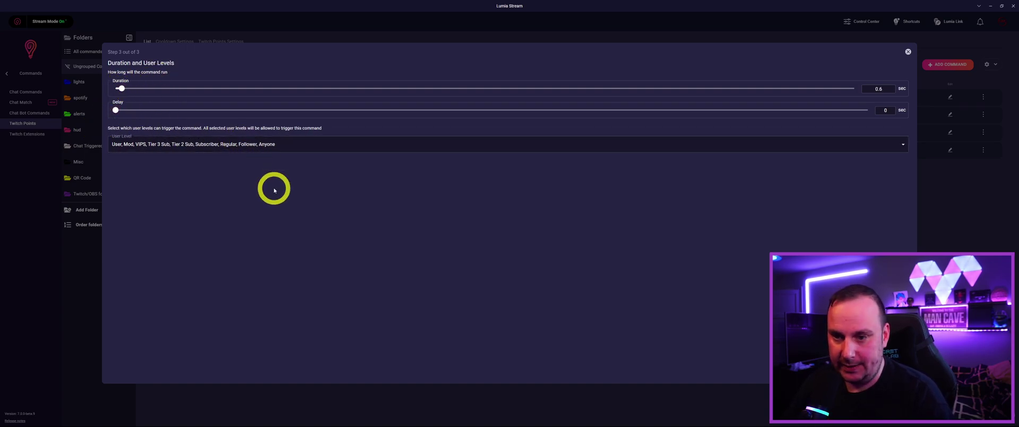
pyautogui.click(302, 147)
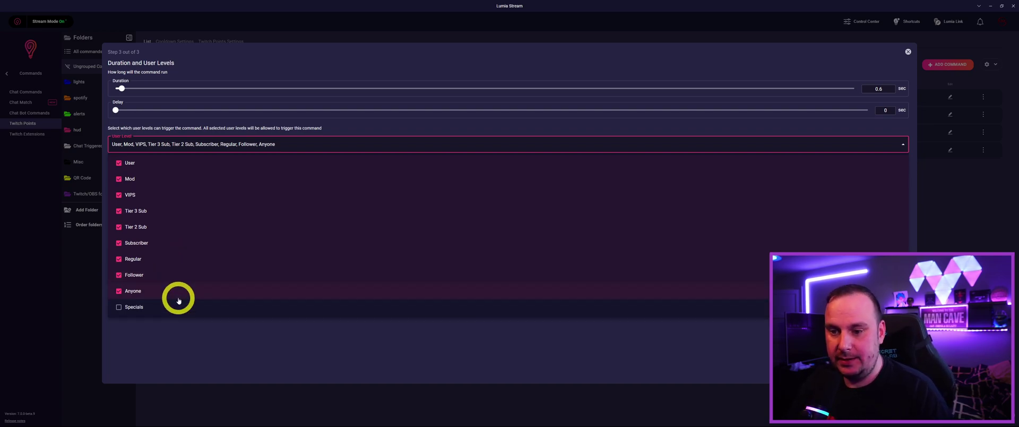
pyautogui.click(119, 291)
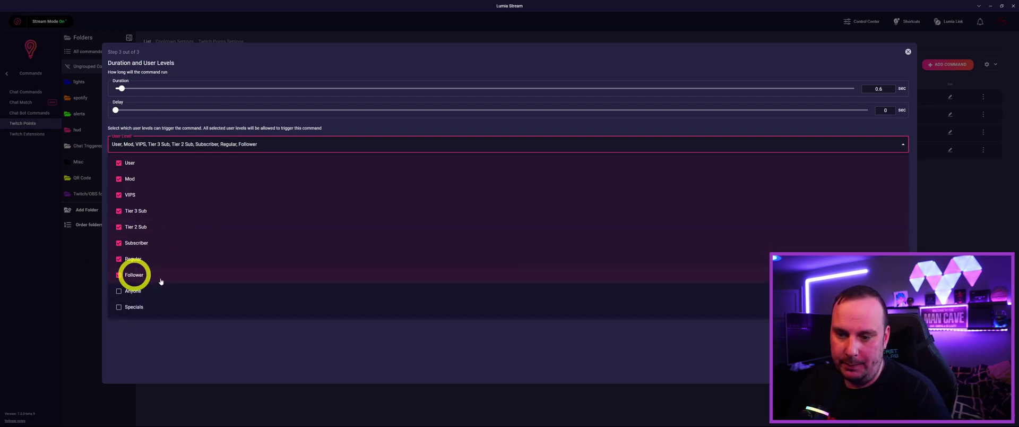
pyautogui.press('Escape')
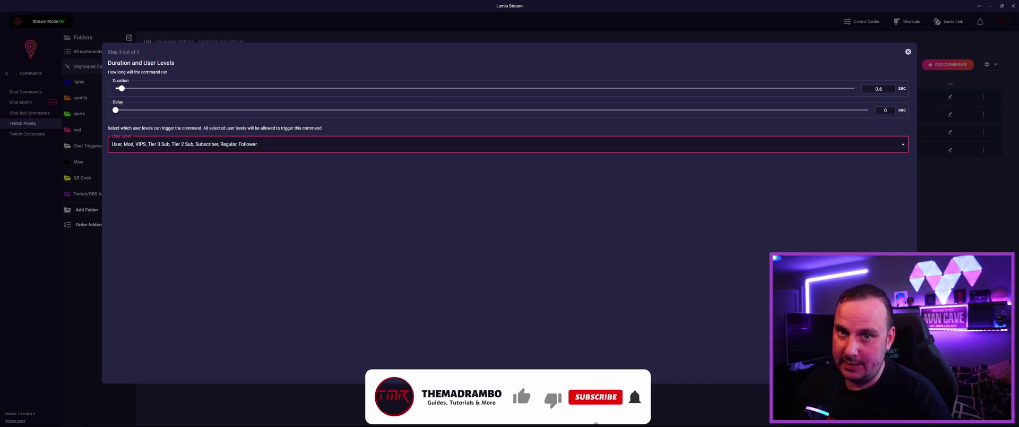
pyautogui.press('Escape')
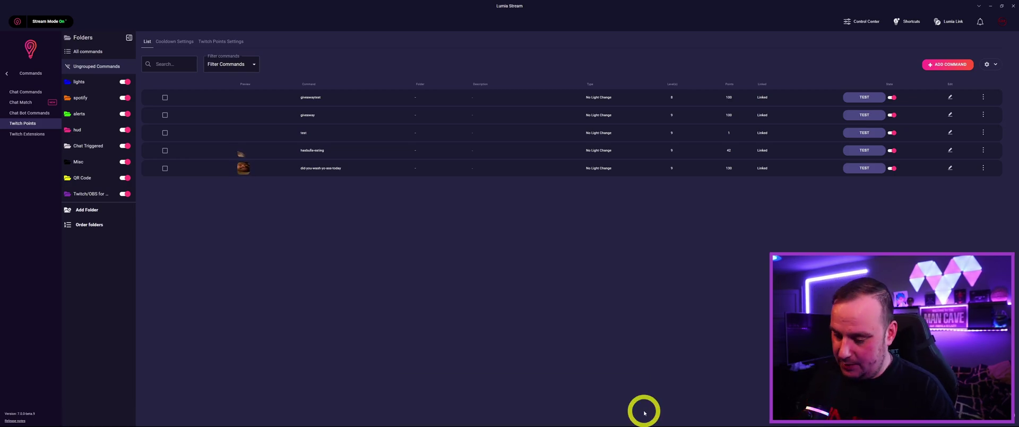
# Open the giveawaytest command's settings and review its Chat Bot redemption message.
pyautogui.click(762, 100)
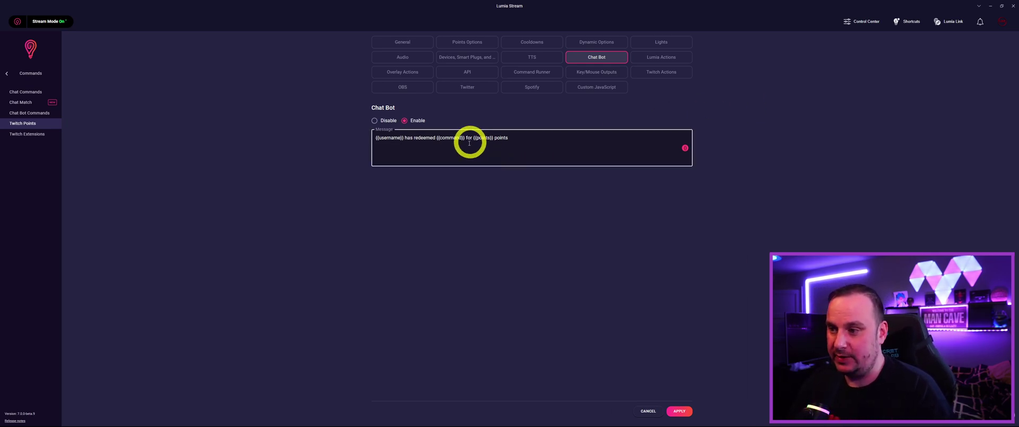
pyautogui.click(516, 138)
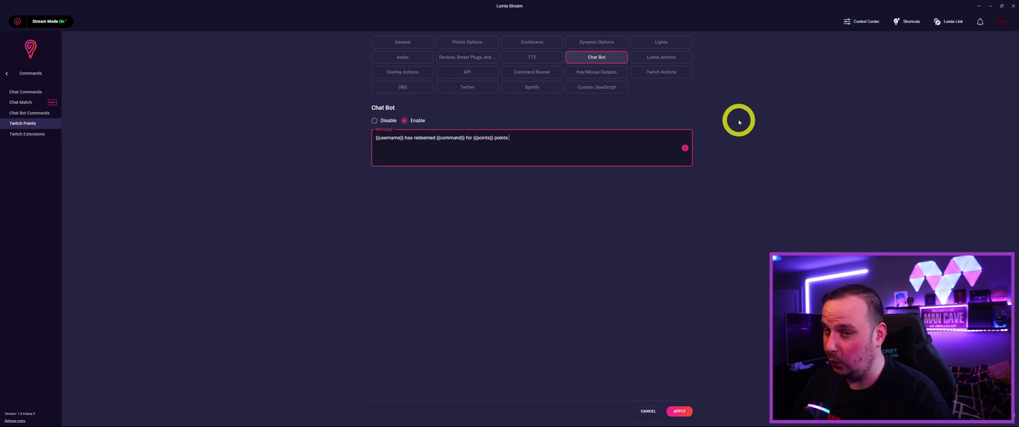
pyautogui.click(739, 122)
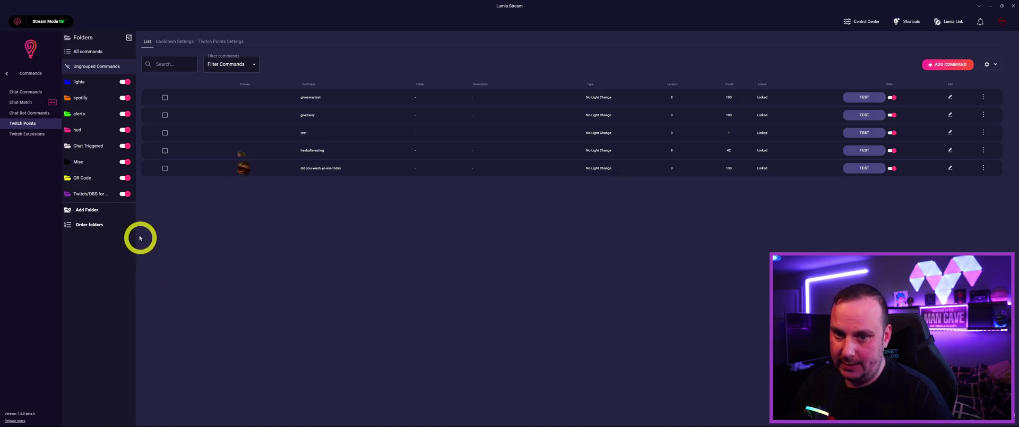
# Open the wheel1 overlay for editing, copy its URL, and return to the overlay list.
pyautogui.click(8, 73)
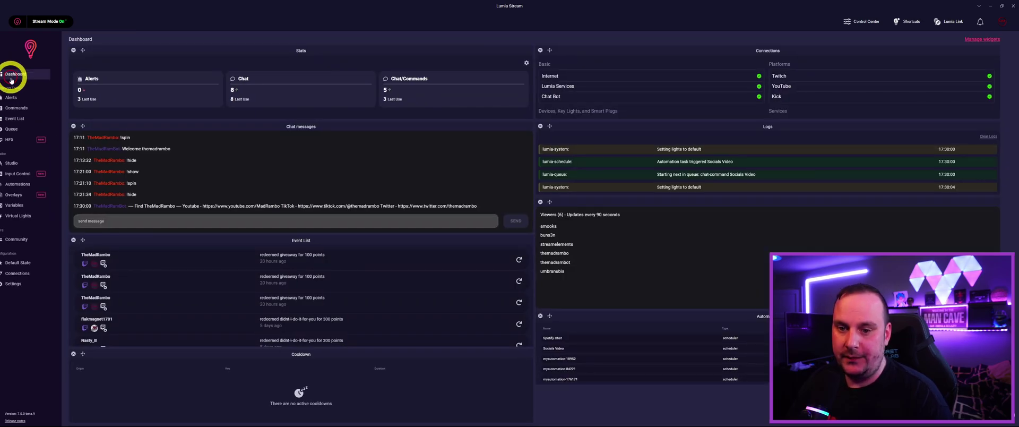
pyautogui.click(24, 194)
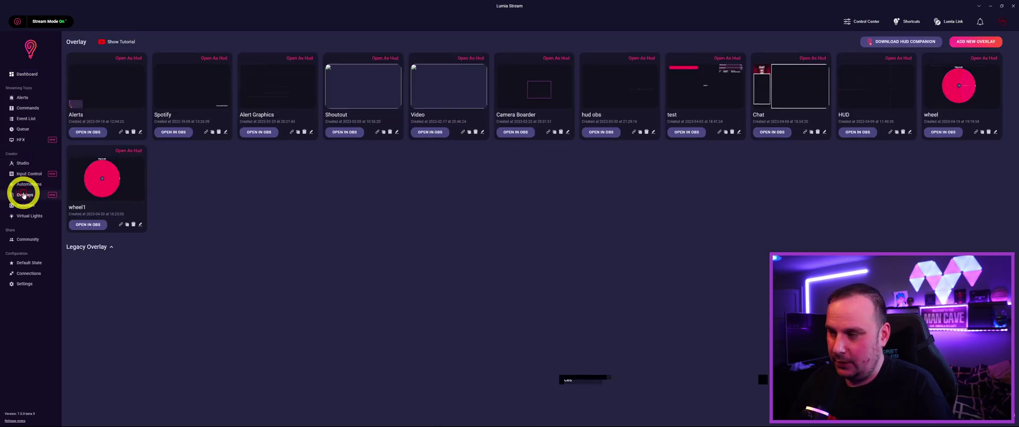
pyautogui.click(141, 224)
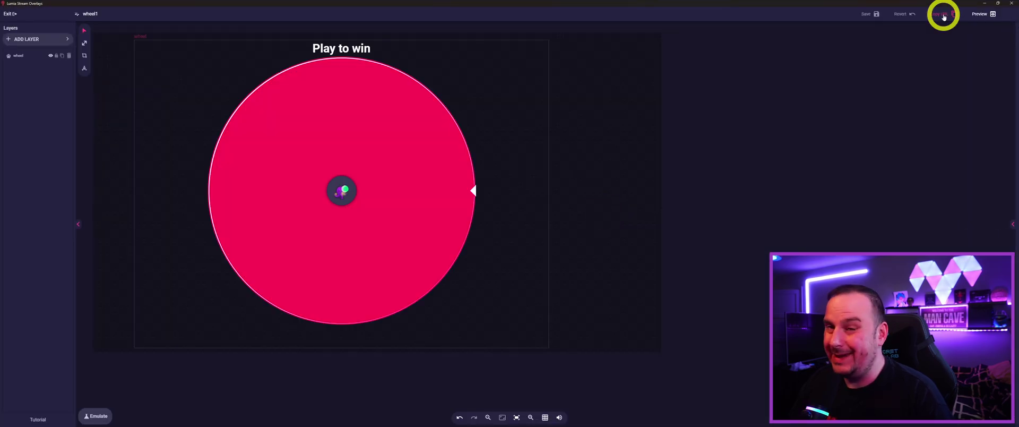
pyautogui.click(942, 16)
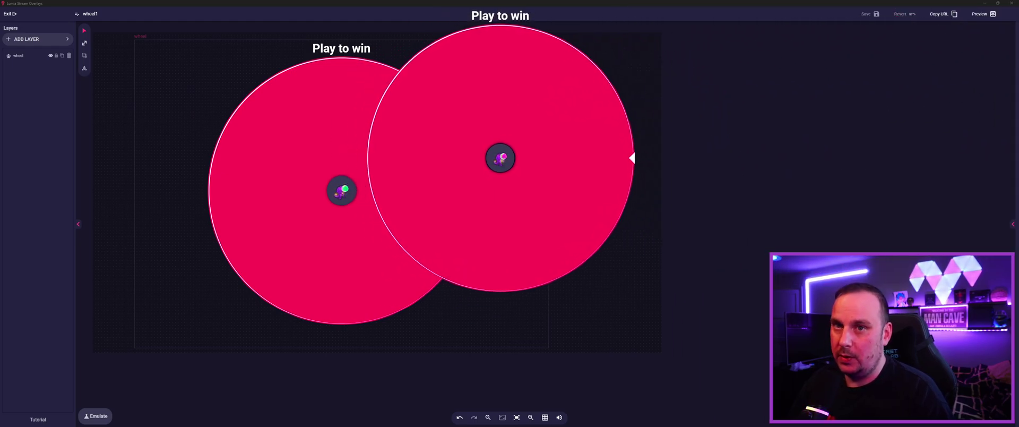
pyautogui.click(992, 12)
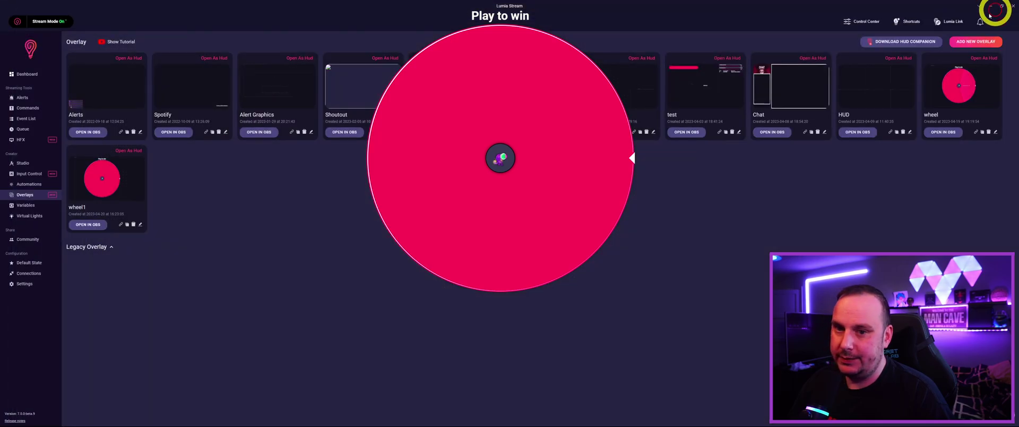
# Start a new chat command that uses Overlay Actions.
pyautogui.click(24, 109)
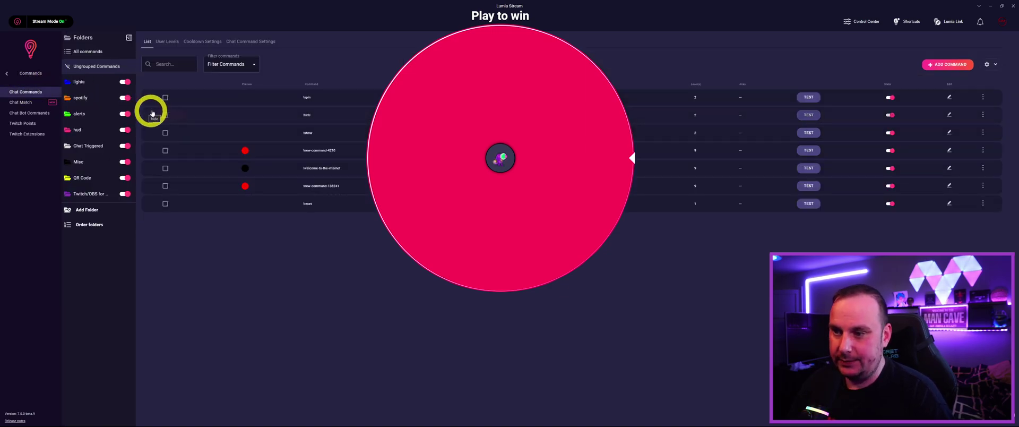
pyautogui.click(947, 64)
pyautogui.click(631, 106)
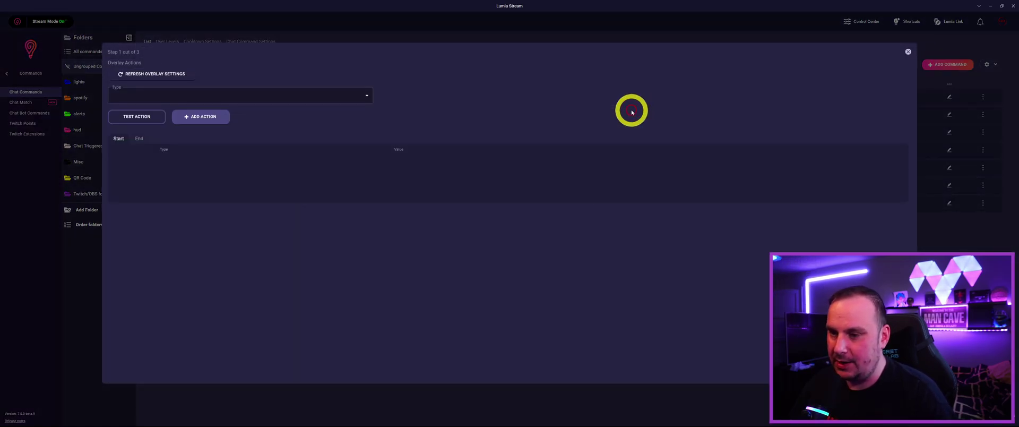
# Add a Set Layer Visibility action that turns on the wheel layer of the wheel1 overlay.
pyautogui.click(371, 96)
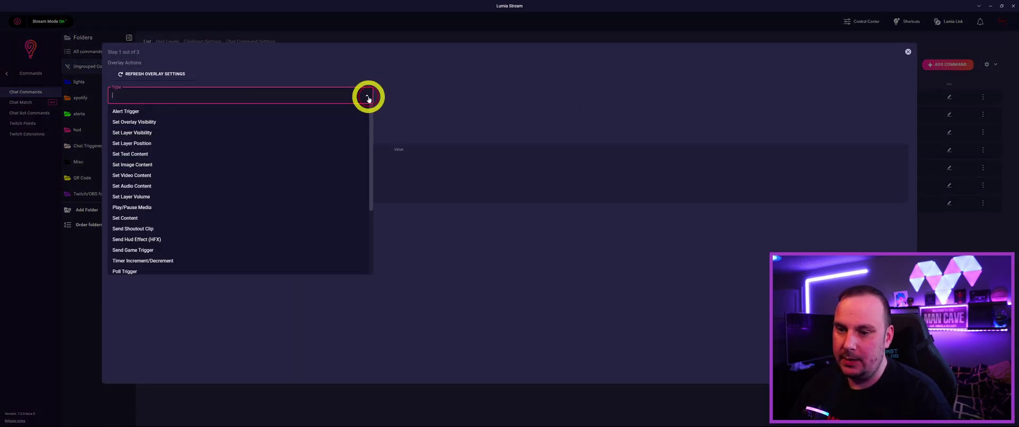
pyautogui.click(134, 136)
pyautogui.click(634, 95)
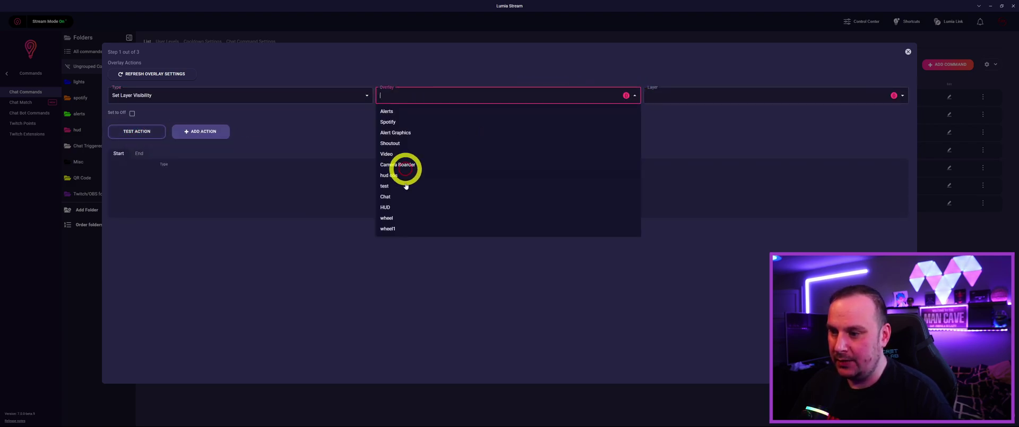
pyautogui.click(387, 228)
pyautogui.click(826, 95)
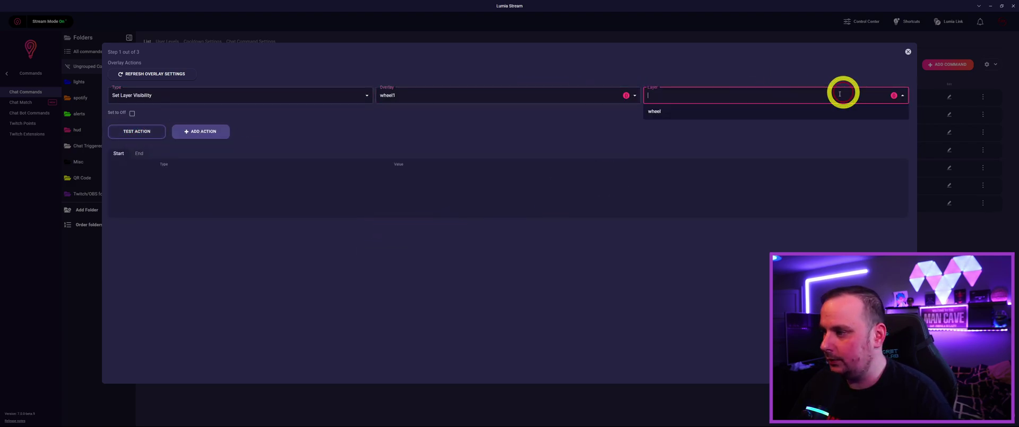
pyautogui.click(656, 112)
pyautogui.click(132, 113)
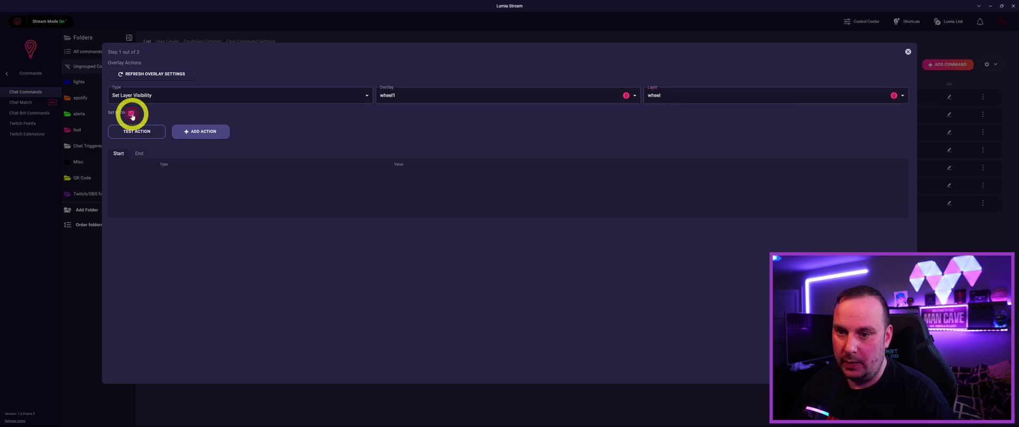
pyautogui.click(209, 132)
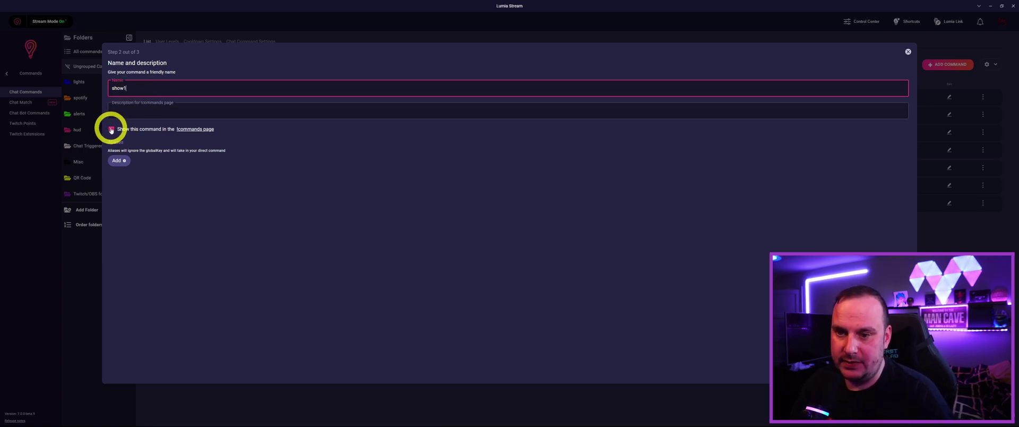
# Name the chat command show1, exclude it from the !commands page, and set its duration to 0.7 seconds.
pyautogui.click(112, 129)
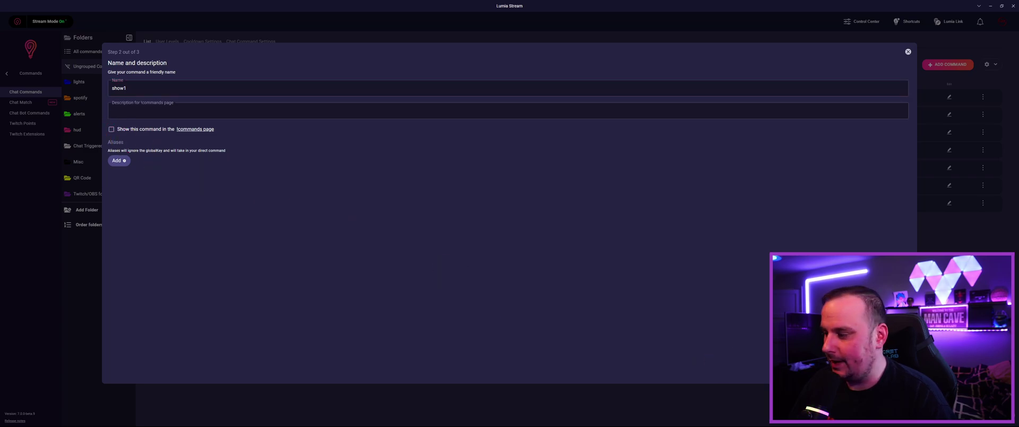
pyautogui.press('Return')
pyautogui.moveTo(116, 88); pyautogui.dragTo(123, 88)
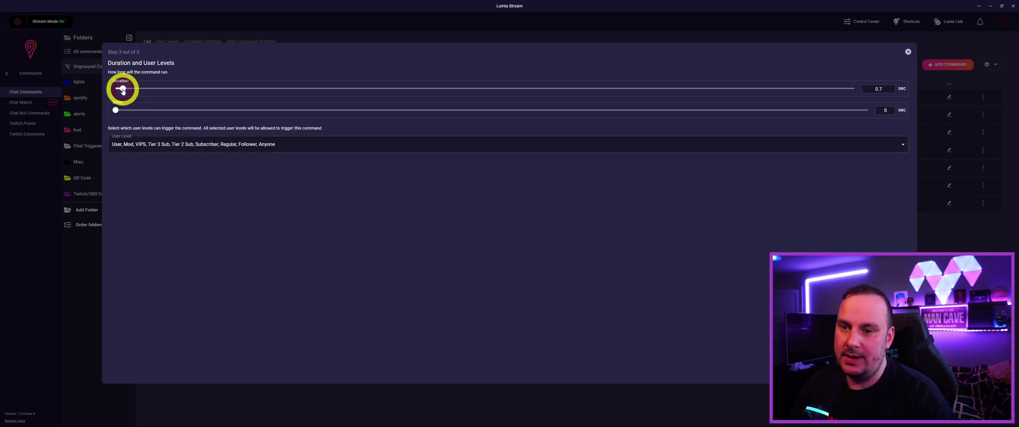
# Restrict the show1 command to the User and Mod levels, finish creating it, and refresh to apply the changes.
pyautogui.click(195, 150)
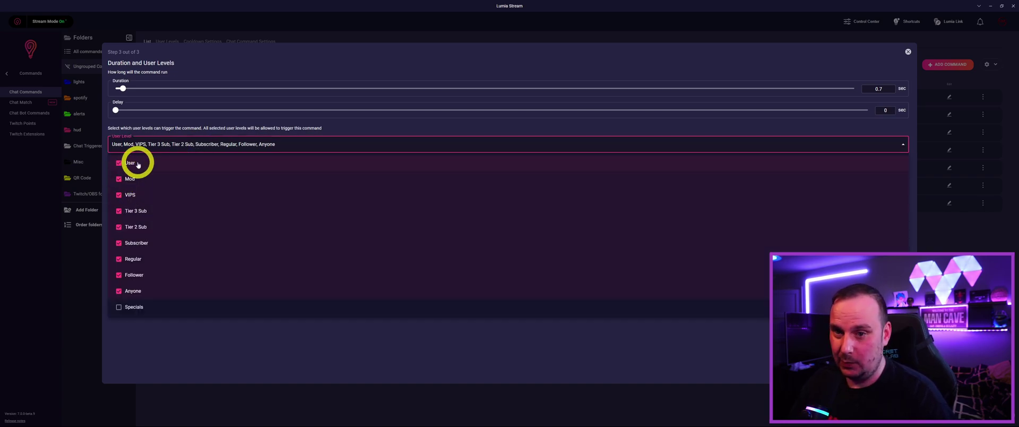
pyautogui.click(118, 195)
pyautogui.click(119, 210)
pyautogui.click(118, 226)
pyautogui.click(119, 242)
pyautogui.click(119, 259)
pyautogui.click(118, 275)
pyautogui.click(118, 291)
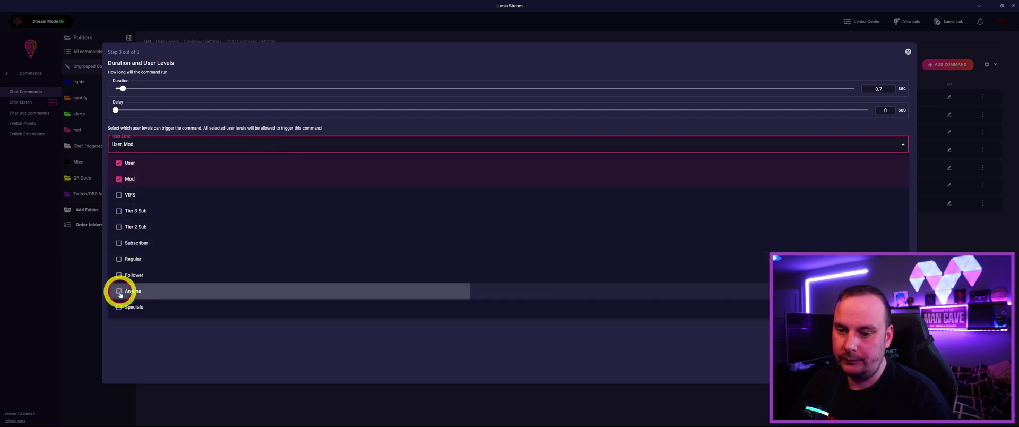
pyautogui.click(293, 332)
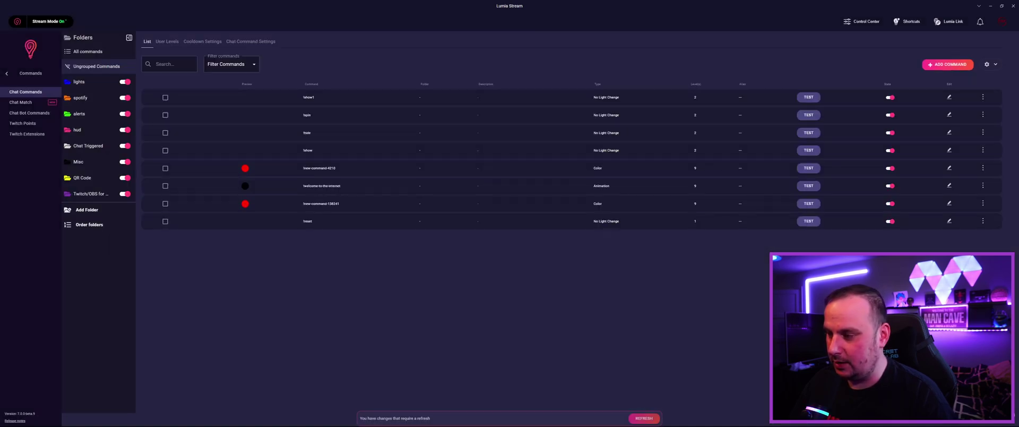
pyautogui.click(650, 418)
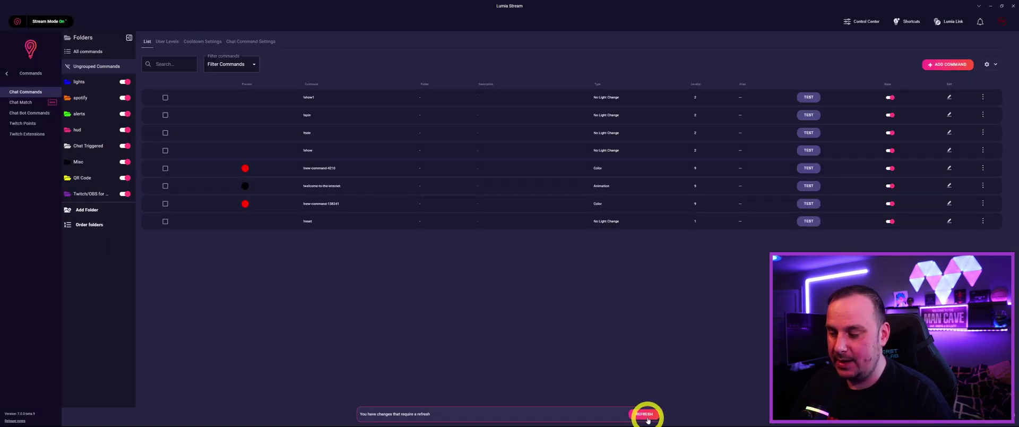
pyautogui.click(648, 417)
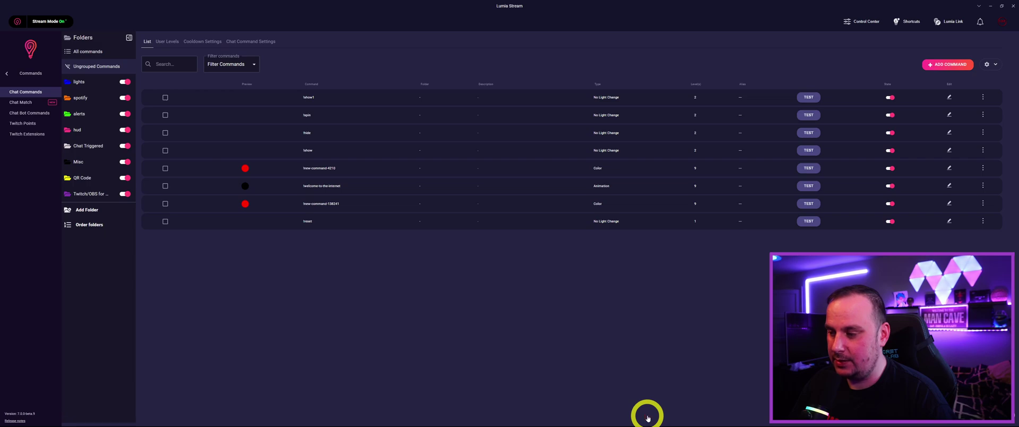
# Start a new chat command with a Set Layer Visibility overlay action that turns off the wheel layer of the wheel1 overlay.
pyautogui.click(949, 65)
pyautogui.click(627, 106)
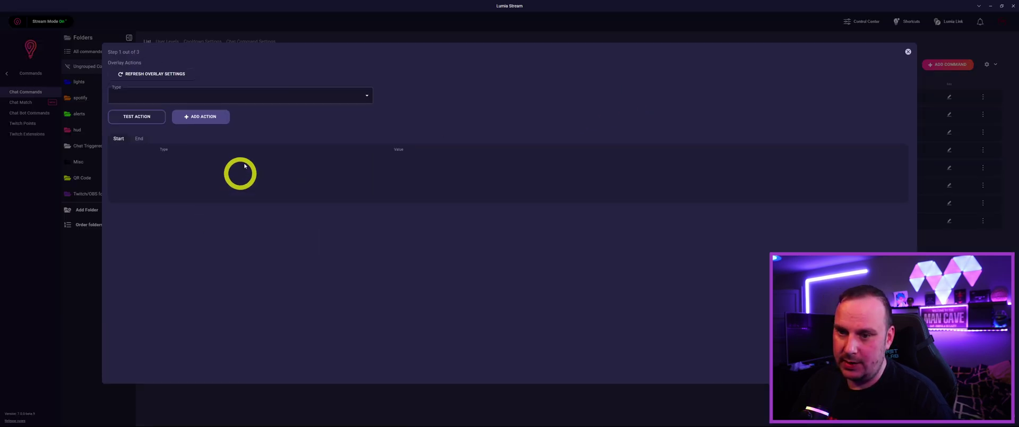
pyautogui.click(367, 96)
pyautogui.click(134, 132)
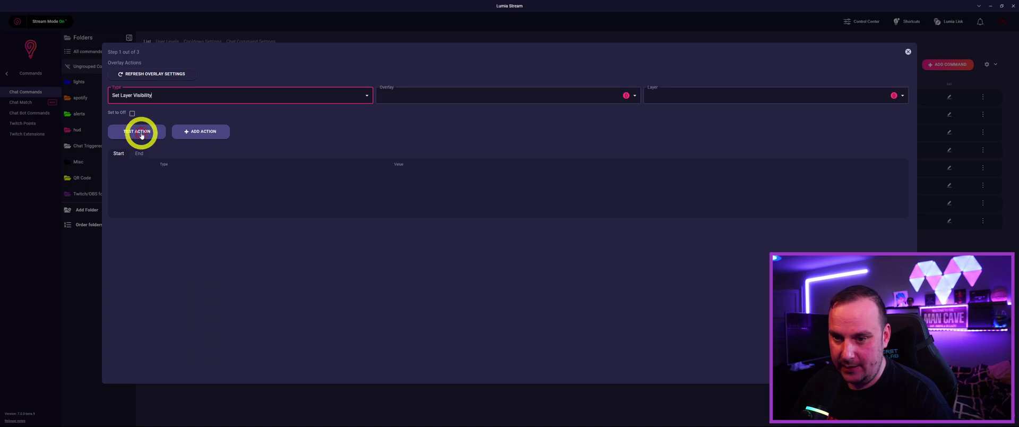
pyautogui.click(516, 97)
pyautogui.click(400, 220)
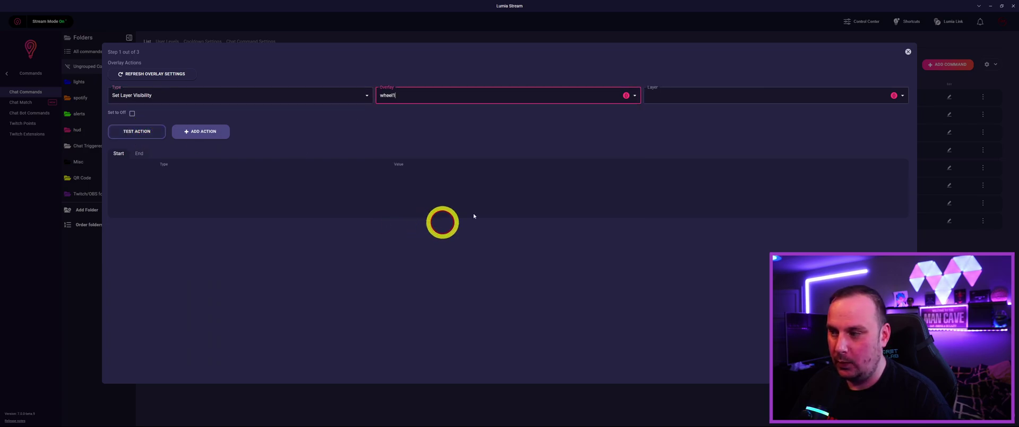
pyautogui.click(687, 95)
pyautogui.click(658, 111)
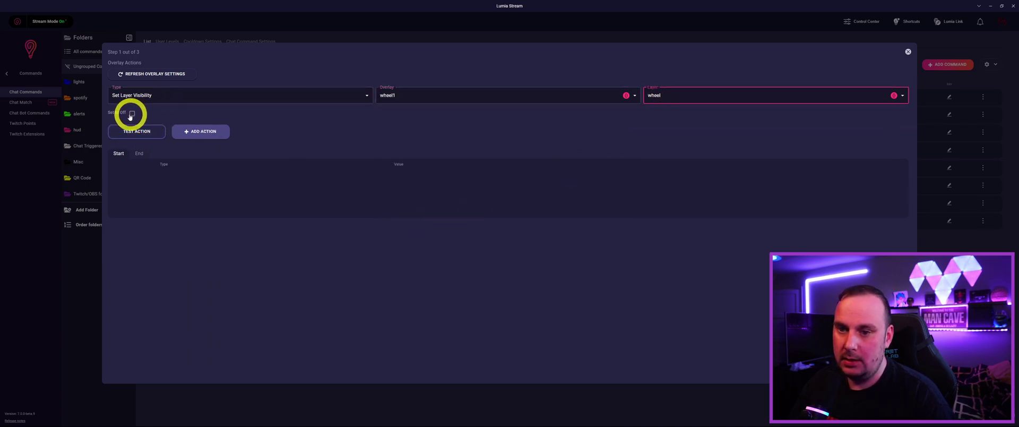
pyautogui.click(209, 133)
pyautogui.click(527, 227)
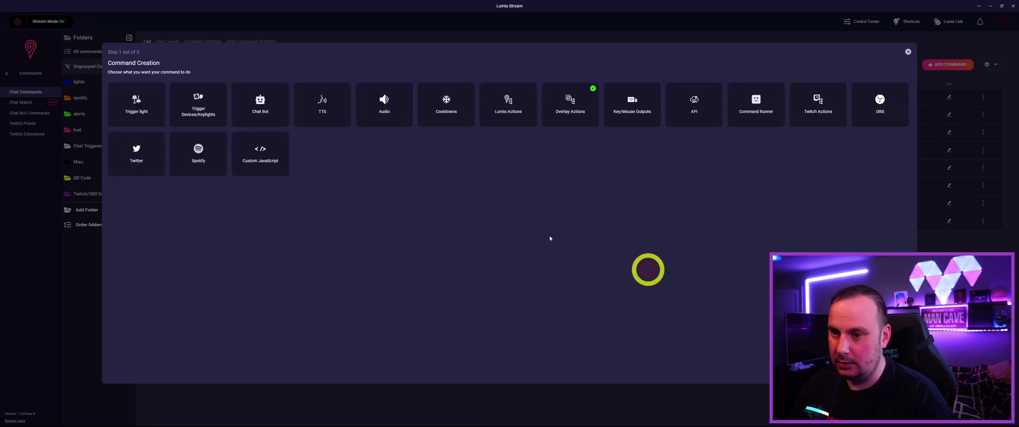
pyautogui.click(570, 103)
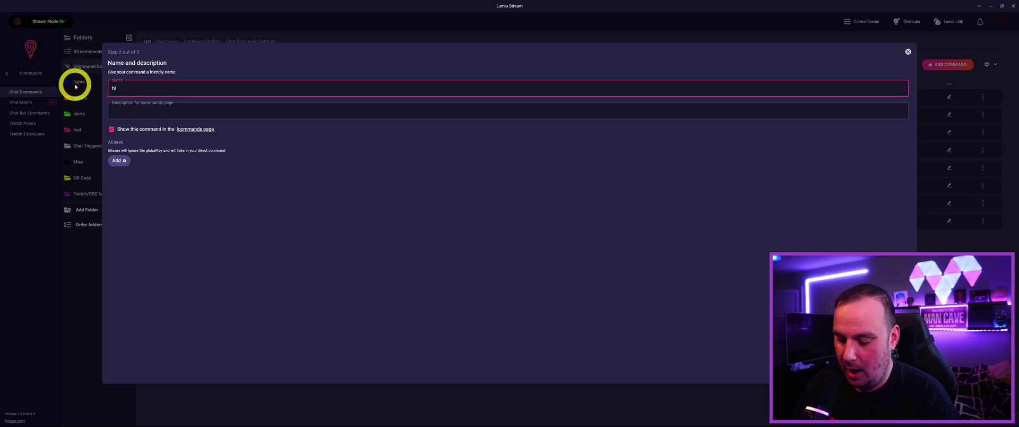
# Name the chat command hide1 and restrict it to the User and Mod levels.
pyautogui.write('hide1')
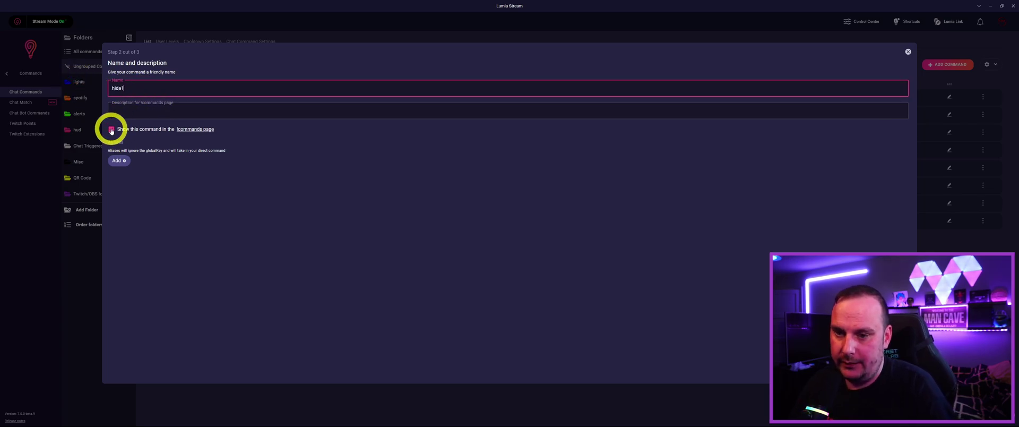
pyautogui.press('Return')
pyautogui.click(139, 144)
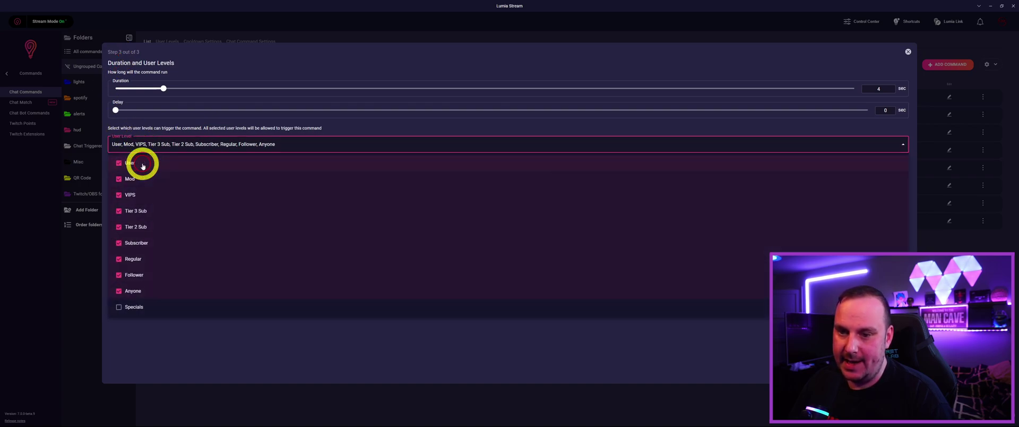
pyautogui.click(119, 195)
pyautogui.click(119, 211)
pyautogui.click(119, 227)
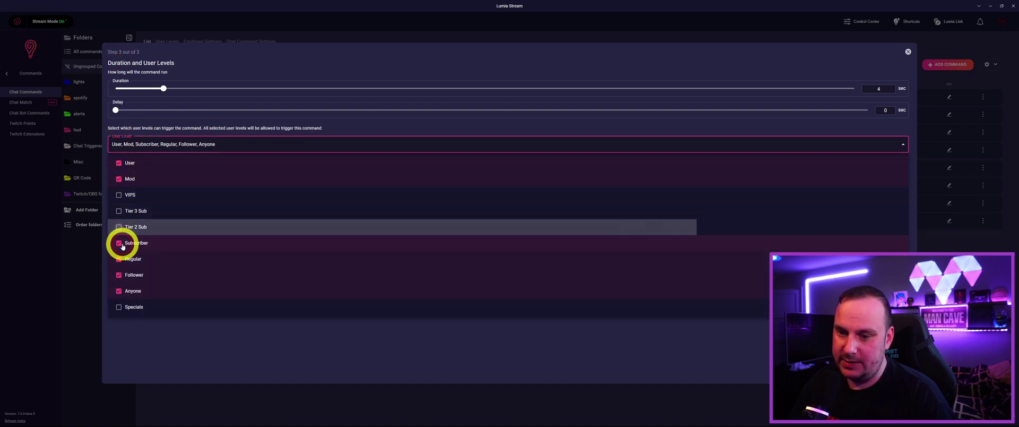
pyautogui.click(119, 242)
pyautogui.click(119, 259)
pyautogui.click(118, 274)
pyautogui.click(119, 290)
# Set the hide1 command's duration to 0.6 seconds, finish creating it, and refresh to apply the changes.
pyautogui.click(119, 88)
pyautogui.click(121, 89)
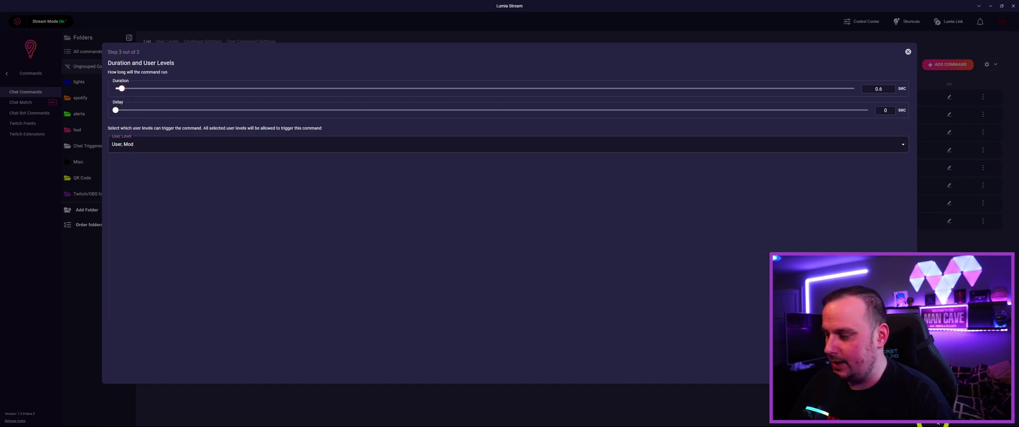
pyautogui.press('Return')
pyautogui.click(648, 416)
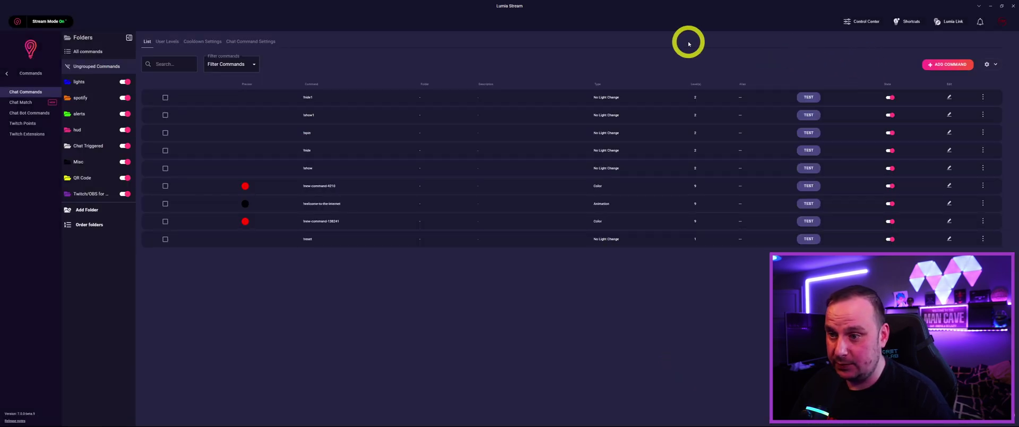
# Start a new chat command with a Send Game Trigger overlay action for the wheel layer of wheel1, targeting {{username}}.
pyautogui.click(945, 65)
pyautogui.click(632, 109)
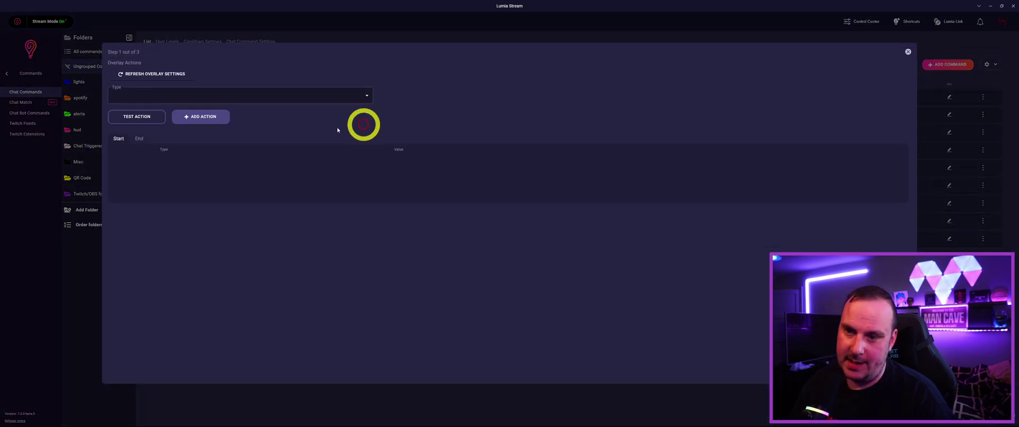
pyautogui.click(366, 95)
pyautogui.moveTo(371, 119); pyautogui.dragTo(372, 123)
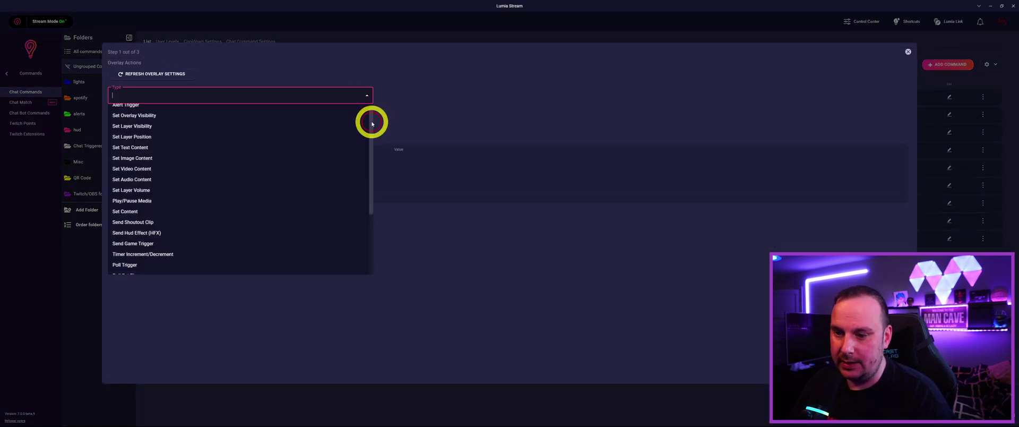
pyautogui.click(142, 244)
pyautogui.click(635, 97)
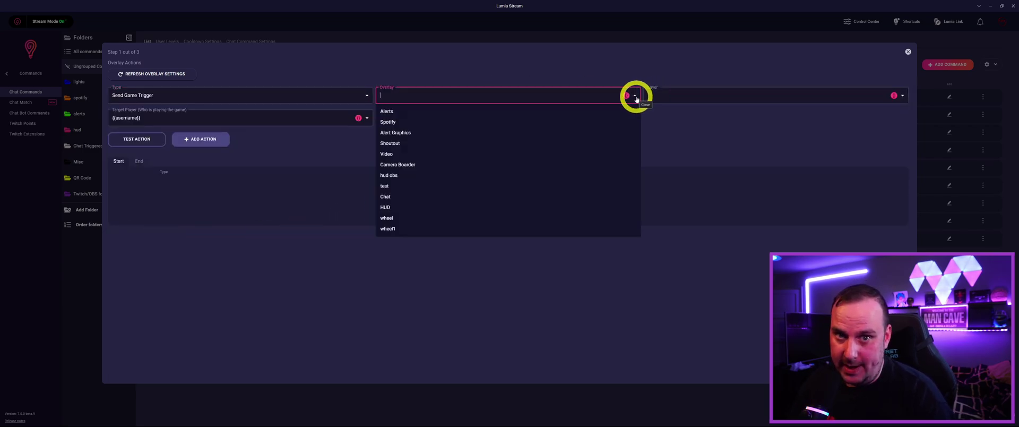
pyautogui.click(388, 230)
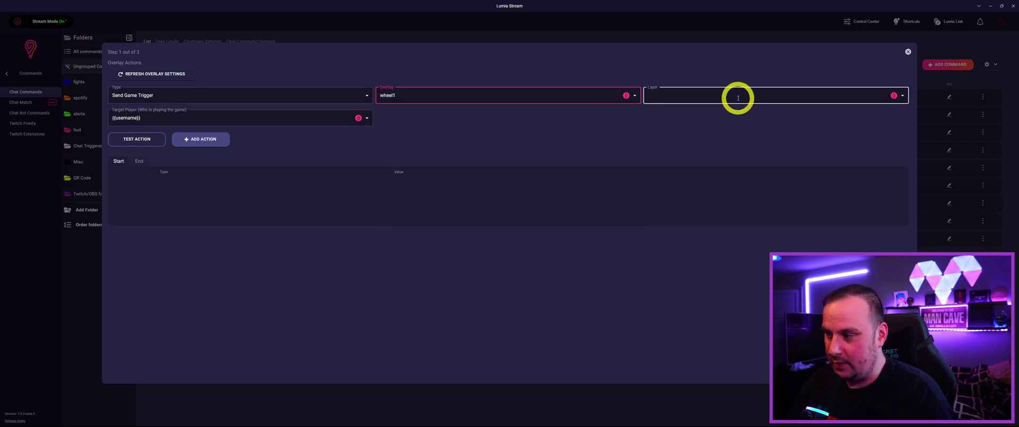
pyautogui.click(737, 96)
pyautogui.click(659, 112)
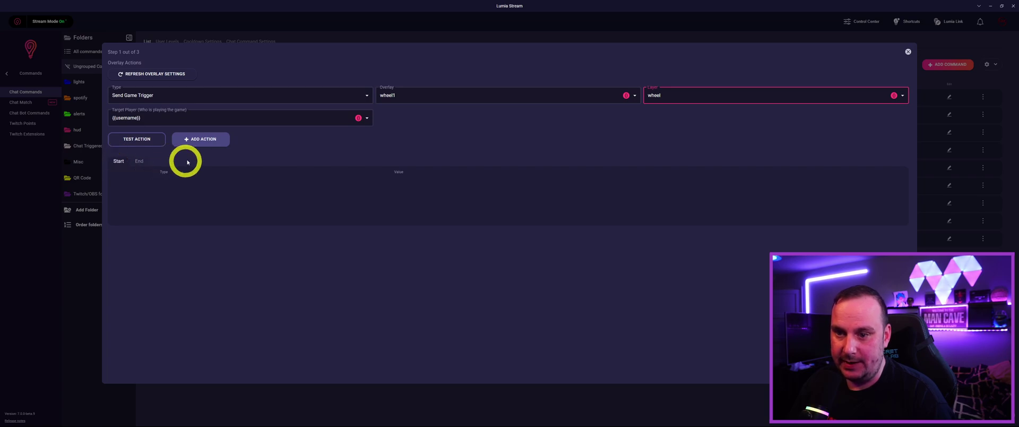
pyautogui.click(215, 144)
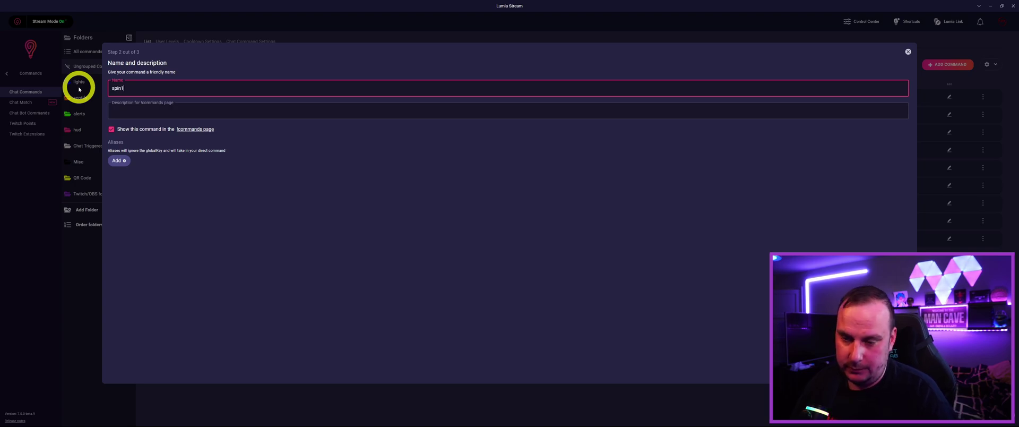
# Name the chat command spin1 and exclude it from the !commands page.
pyautogui.click(112, 128)
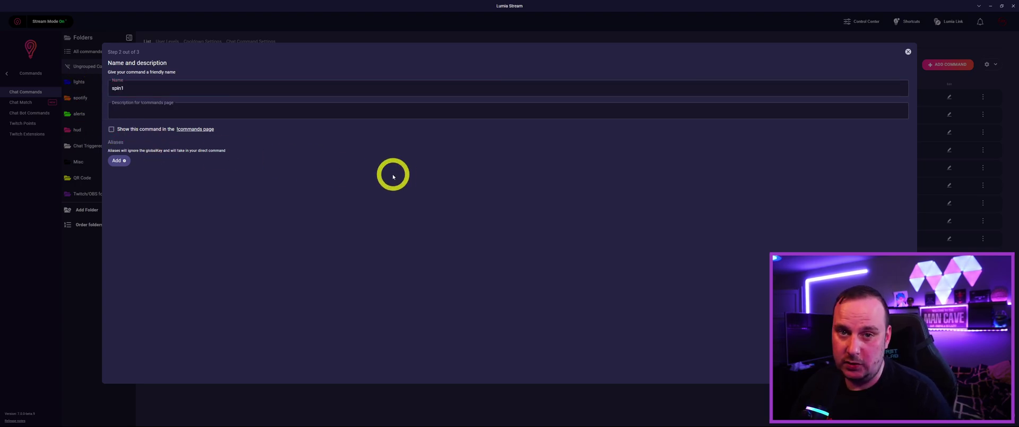
pyautogui.click(902, 374)
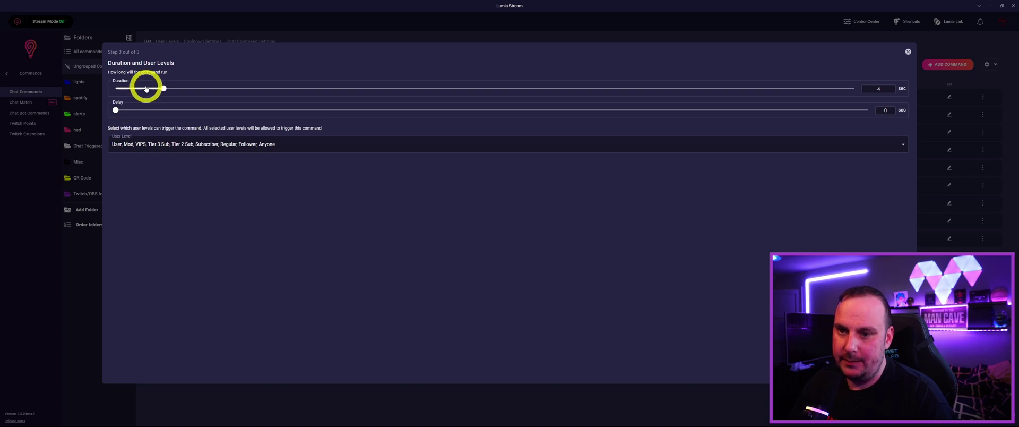
# Restrict the spin1 command to the User and Mod levels, finish creating it, and refresh to apply the changes.
pyautogui.click(171, 146)
pyautogui.click(119, 194)
pyautogui.click(119, 210)
pyautogui.click(119, 227)
pyautogui.click(119, 243)
pyautogui.click(119, 258)
pyautogui.click(119, 274)
pyautogui.click(902, 374)
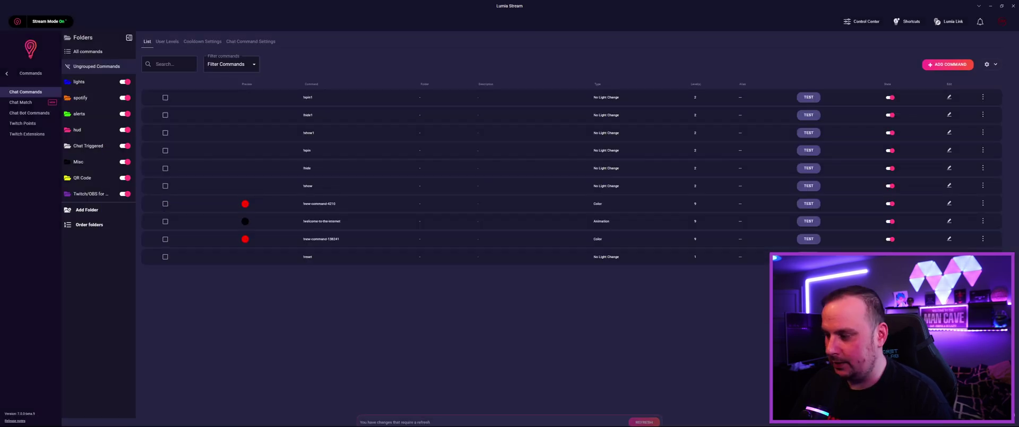
pyautogui.click(644, 414)
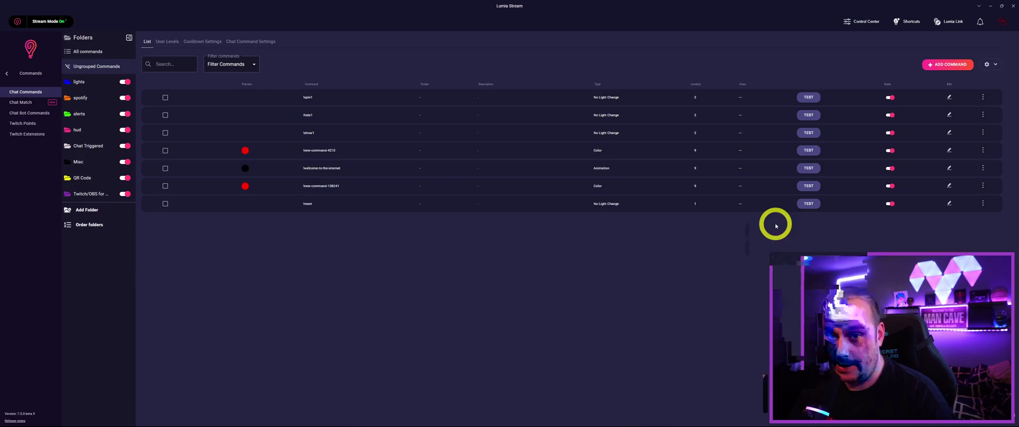
# Test the show1 chat command to display the wheel, and return to the chat commands list.
pyautogui.click(809, 133)
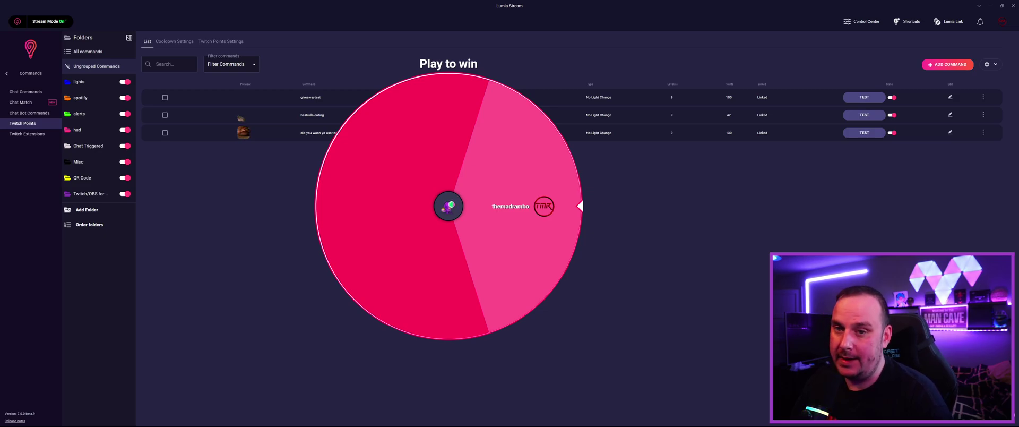
pyautogui.click(32, 93)
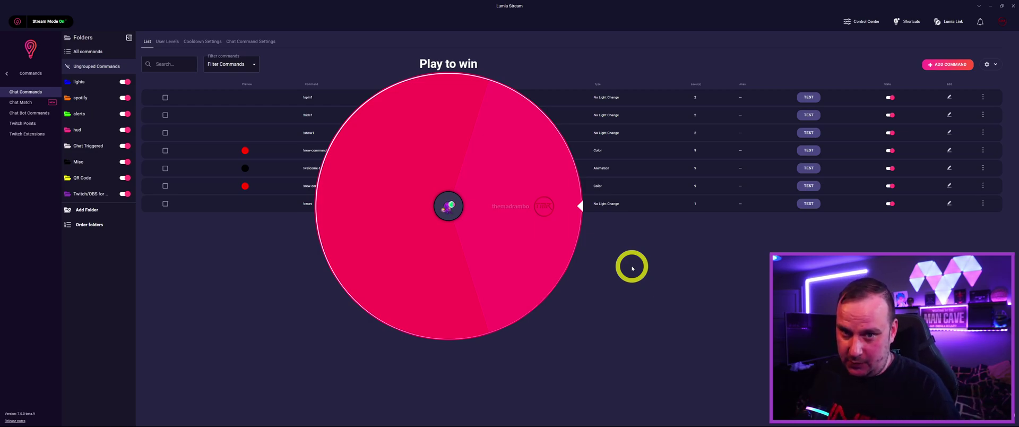
# Edit the per-stream redemption limits in the giveawaytest Twitch Points command's options, apply them, and refresh.
pyautogui.click(22, 123)
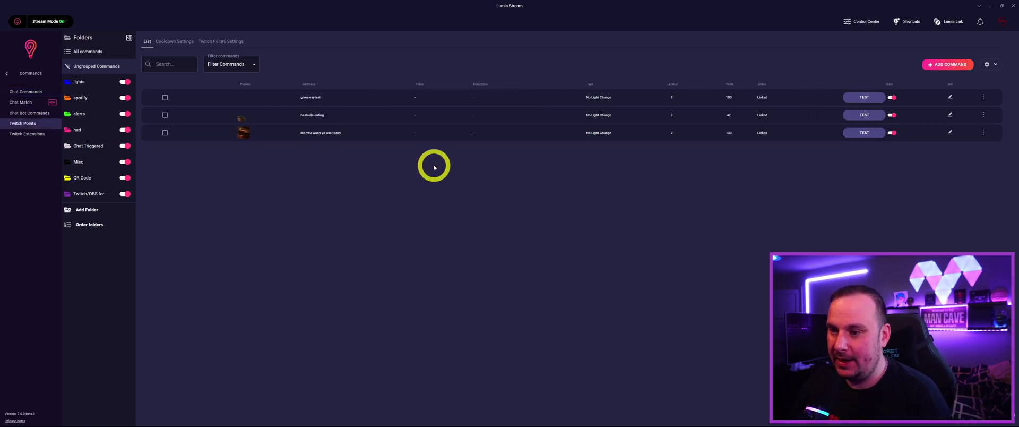
pyautogui.click(948, 97)
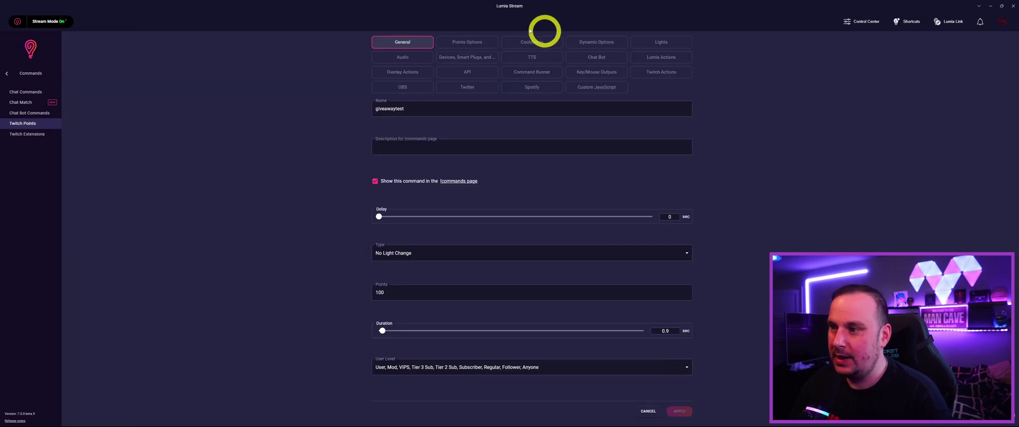
pyautogui.click(471, 46)
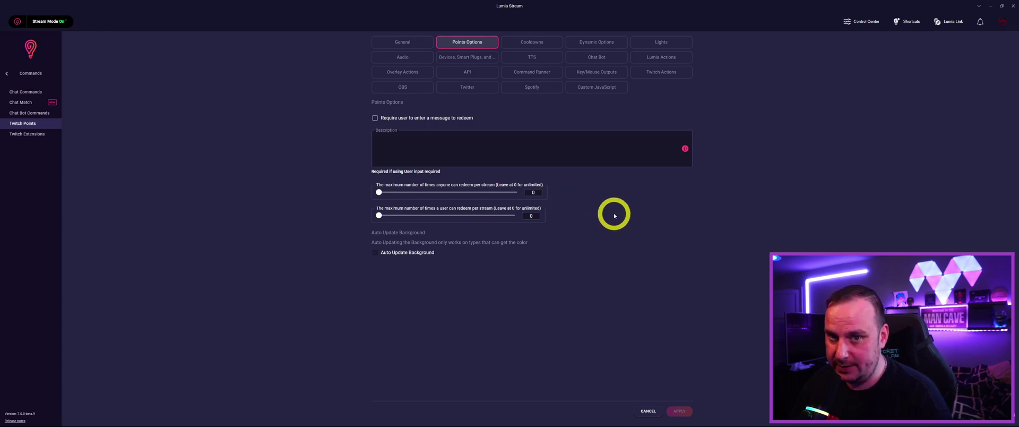
pyautogui.click(533, 192)
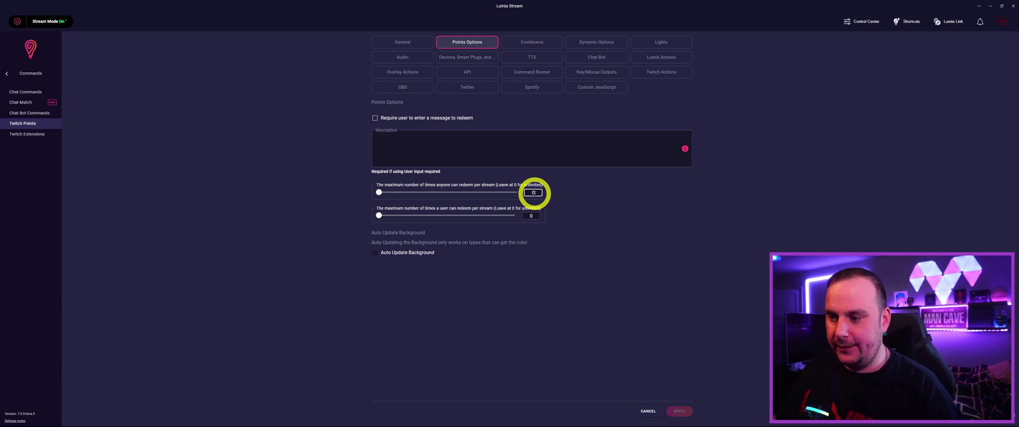
pyautogui.click(427, 228)
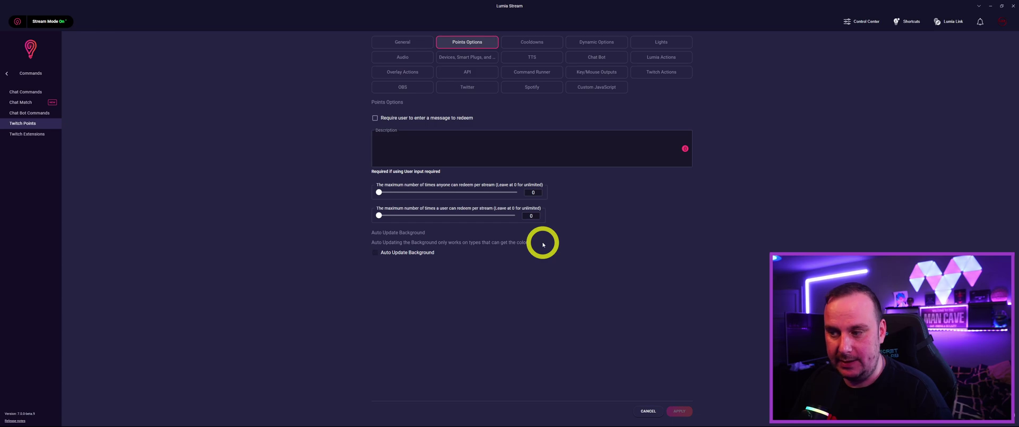
pyautogui.click(531, 216)
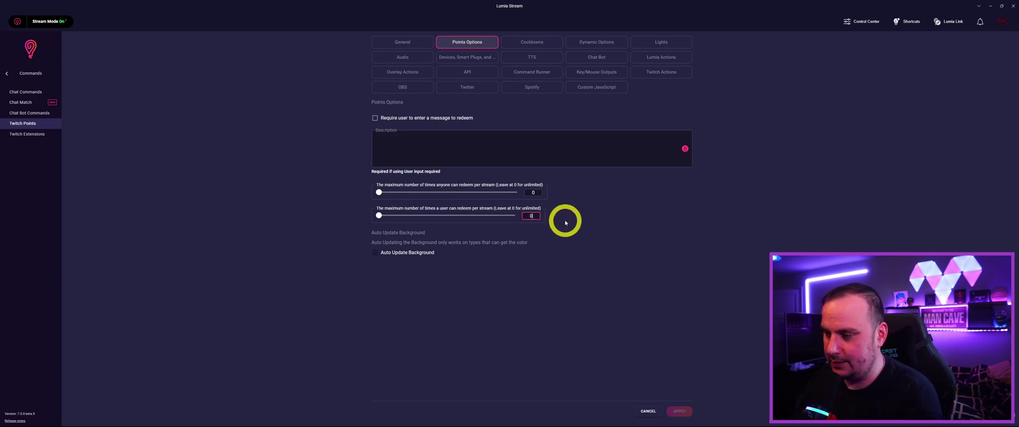
pyautogui.click(679, 411)
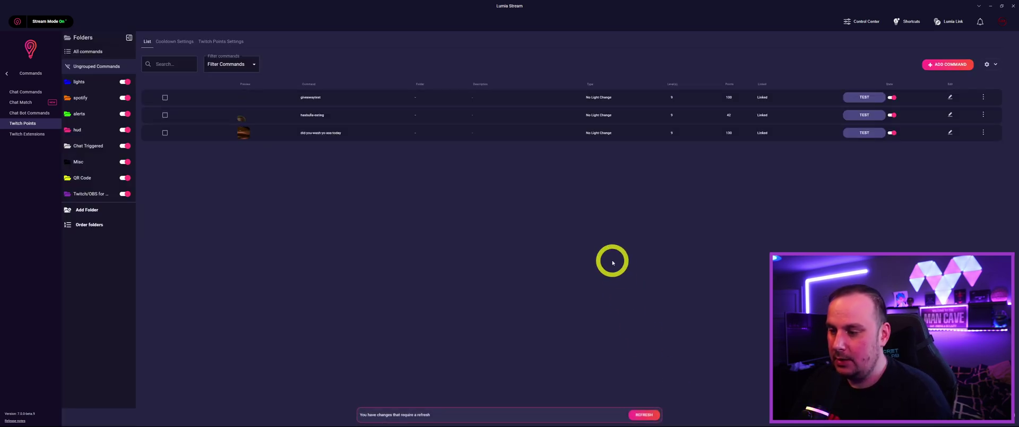
pyautogui.click(644, 414)
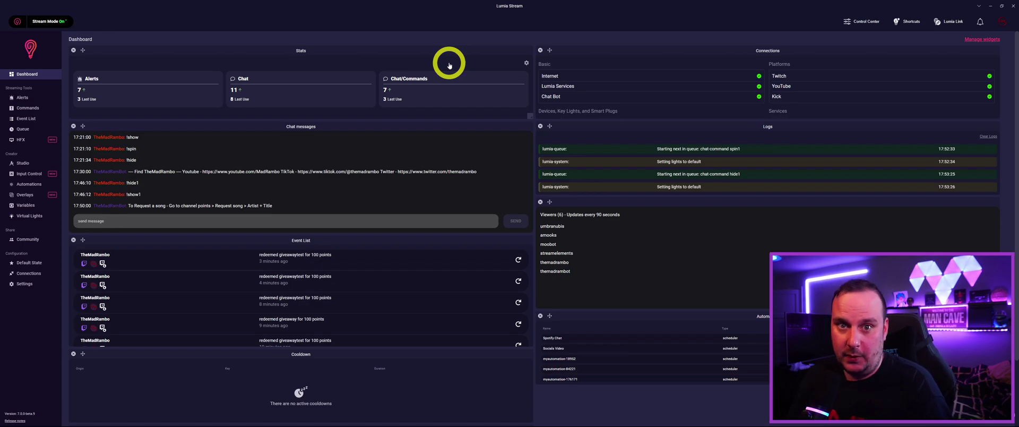
# Open the wheel1 overlay for editing and check the content settings of its Spinwheel 1 layer.
pyautogui.click(25, 195)
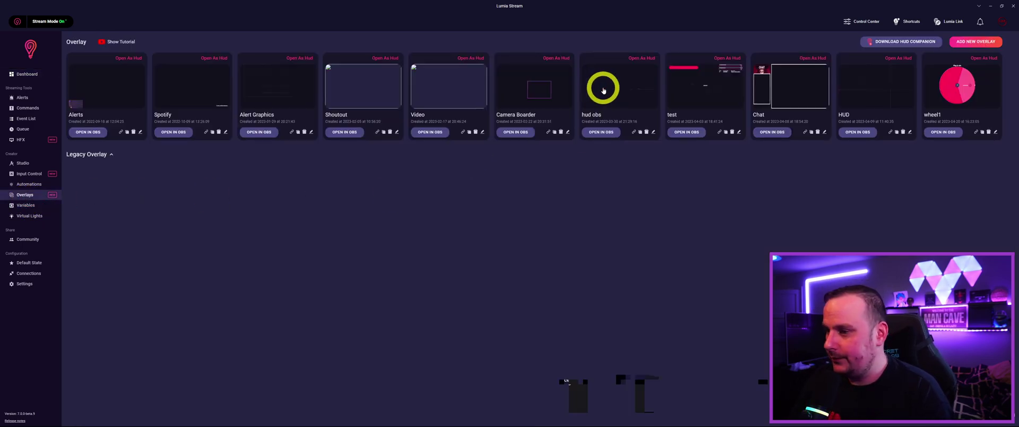
pyautogui.click(995, 131)
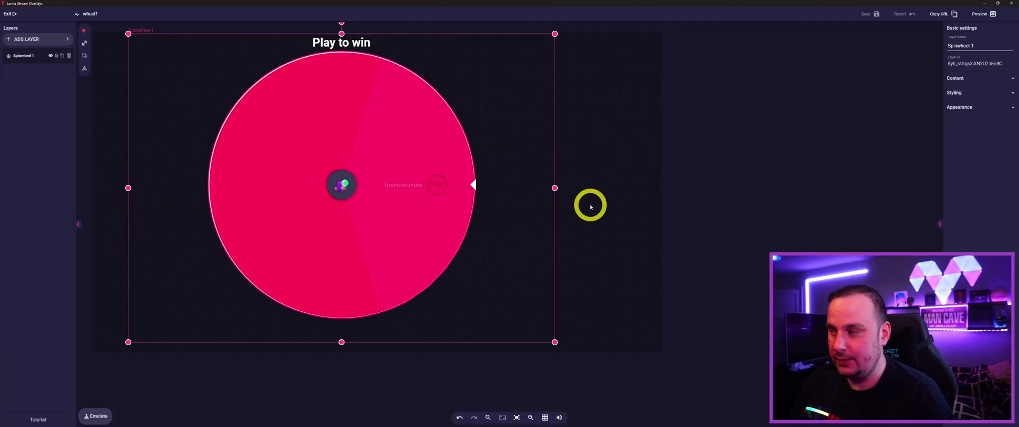
pyautogui.click(960, 78)
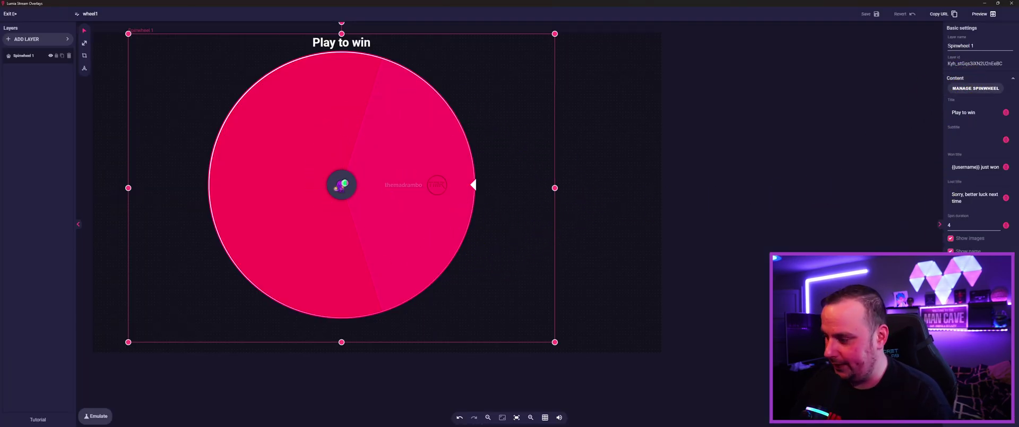
pyautogui.click(492, 227)
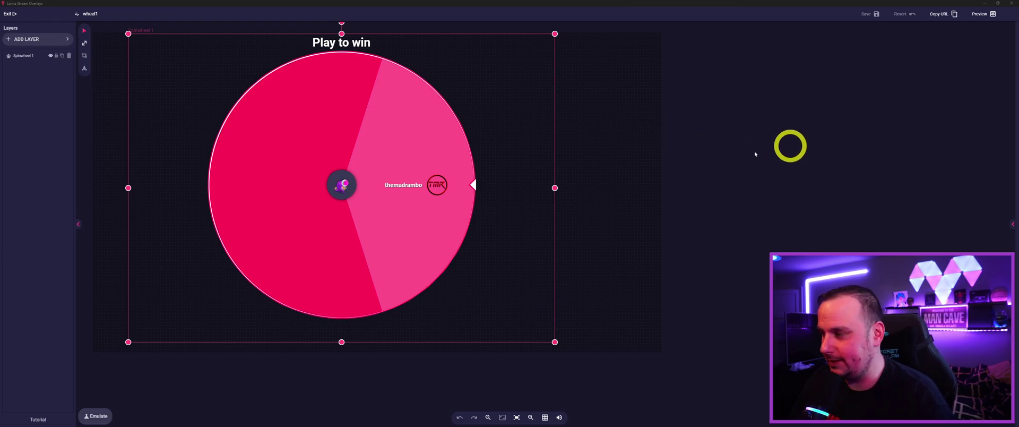
# Examine the wheel items of the Spinwheel 1 layer in its spinwheel manager, and close it without changes.
pyautogui.click(455, 175)
pyautogui.click(978, 78)
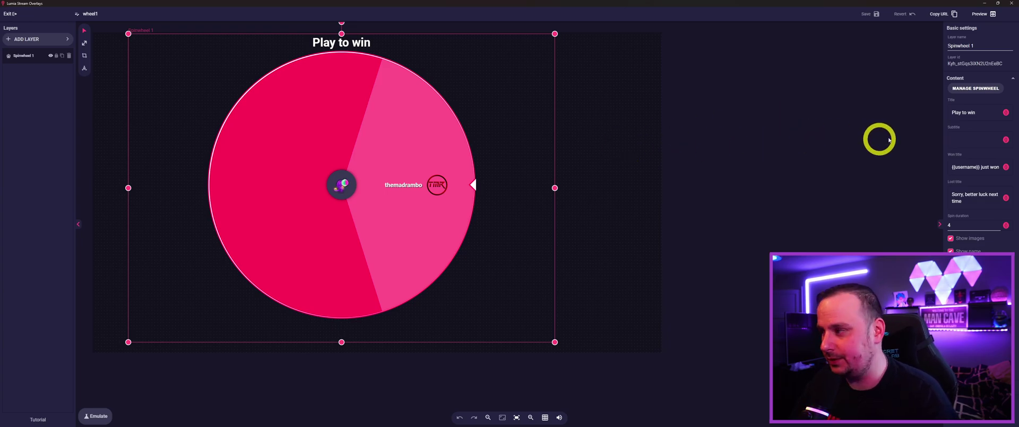
pyautogui.click(969, 90)
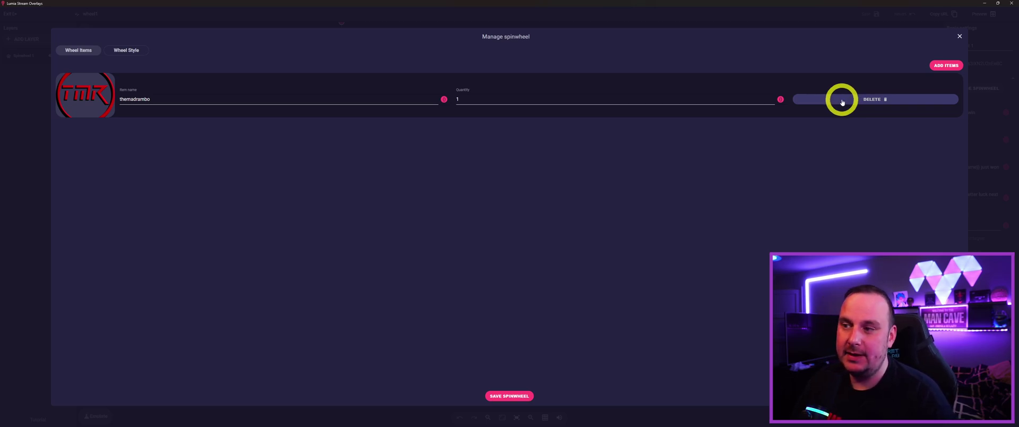
pyautogui.click(959, 37)
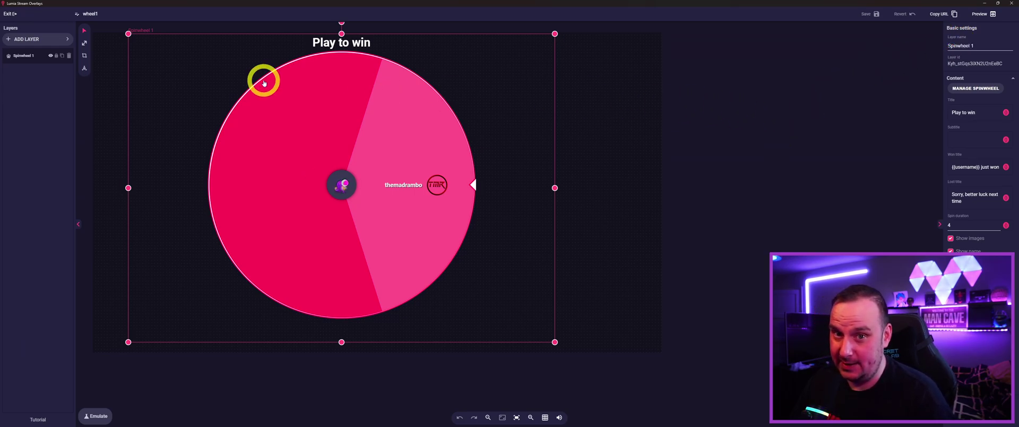
# Delete the existing Spinwheel 1 layer from the wheel1 overlay, and add a new, enlarged spinwheel game layer in its place.
pyautogui.click(68, 56)
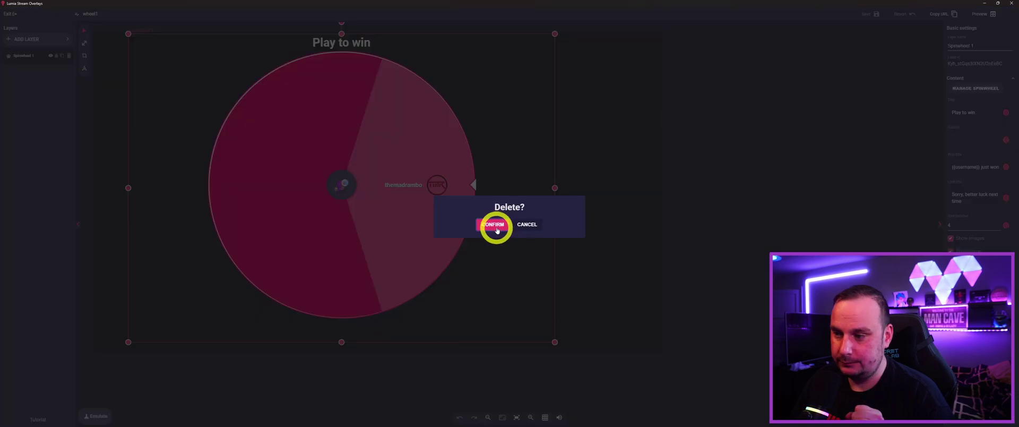
pyautogui.click(497, 228)
pyautogui.click(32, 38)
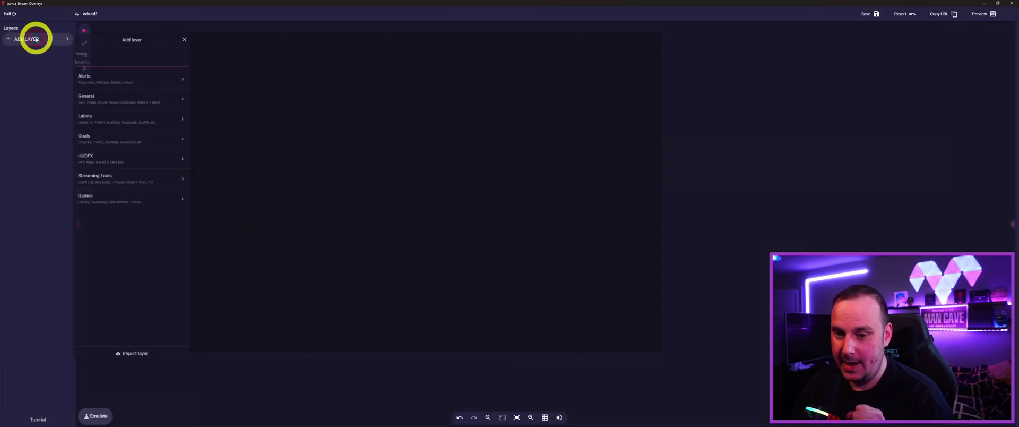
pyautogui.click(132, 204)
pyautogui.click(99, 77)
pyautogui.moveTo(481, 295); pyautogui.dragTo(644, 360)
# Shorten the new spinwheel's win title to "{{username}} just won" and enable showing item names.
pyautogui.click(972, 173)
pyautogui.press('BackSpace')
pyautogui.press('BackSpace')
pyautogui.press('BackSpace')
pyautogui.press('BackSpace')
pyautogui.press('BackSpace')
pyautogui.press('BackSpace')
pyautogui.press('BackSpace')
pyautogui.press('BackSpace')
pyautogui.press('BackSpace')
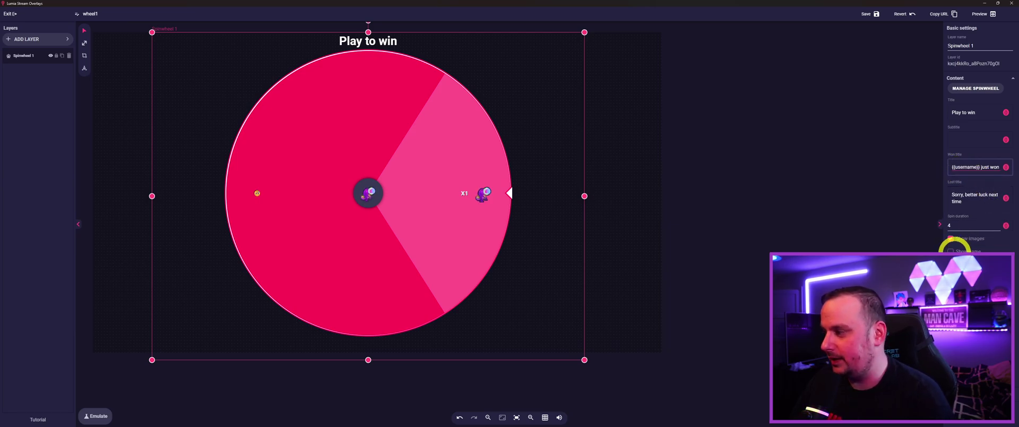
pyautogui.click(951, 243)
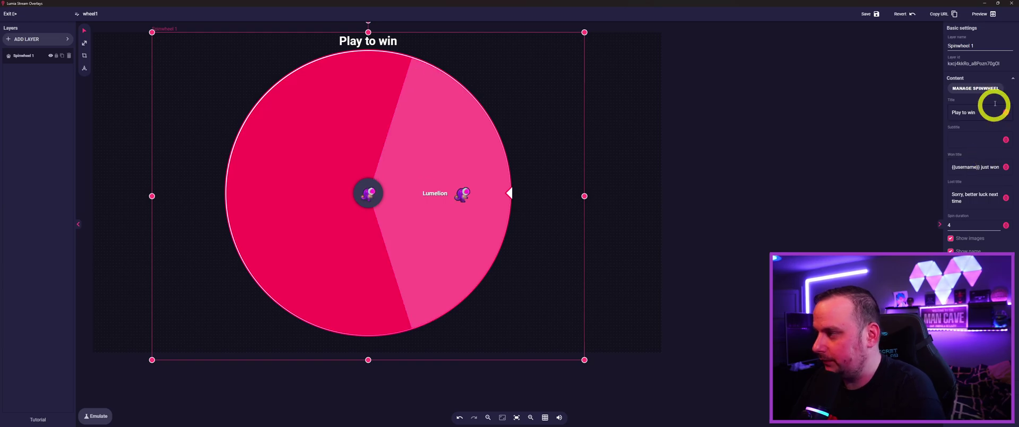
# Remove the default Lumelion item from the spinwheel, save the empty wheel and the wheel1 overlay, and close the overlay editor.
pyautogui.click(988, 89)
pyautogui.click(898, 105)
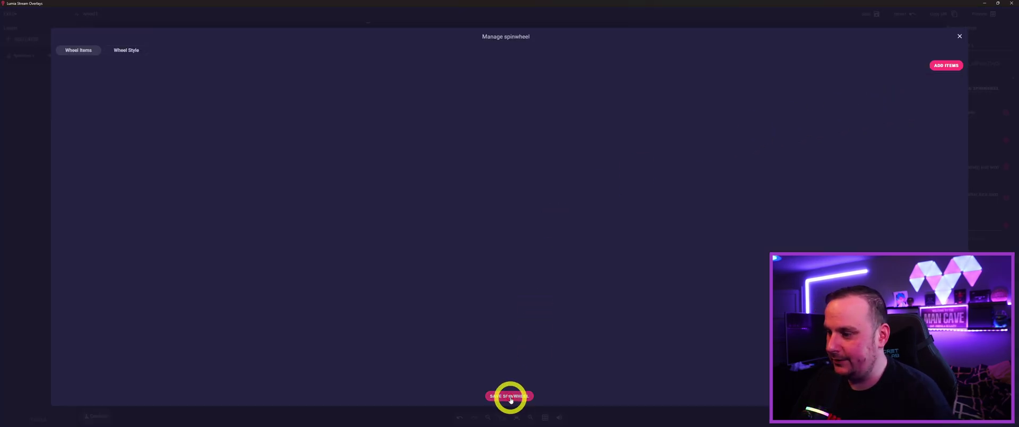
pyautogui.click(510, 395)
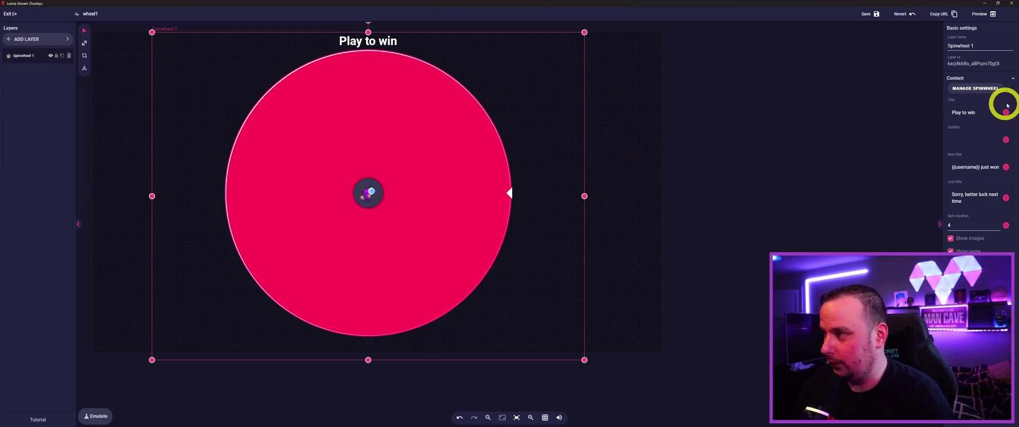
pyautogui.click(867, 13)
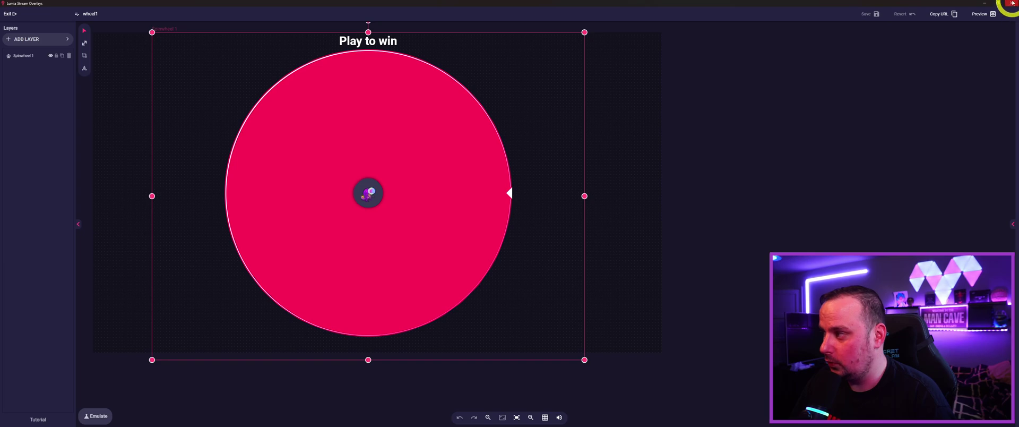
pyautogui.click(1010, 3)
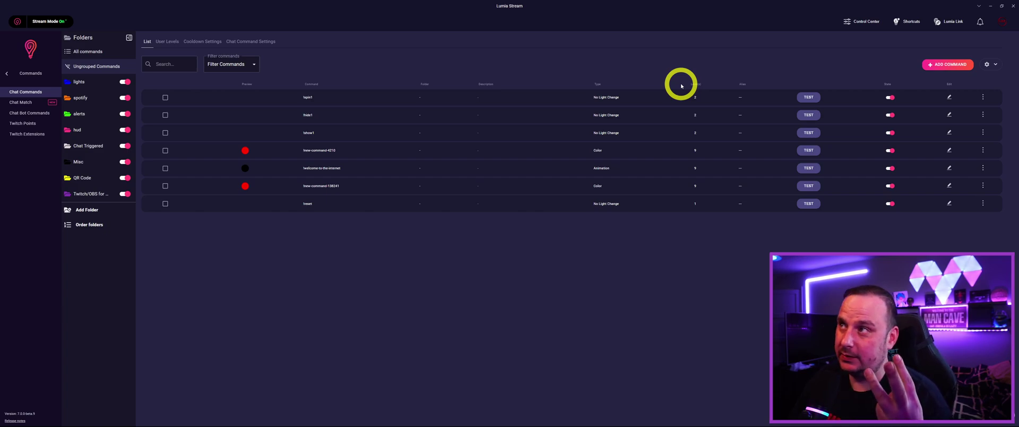
# Relink the spin1 chat command's Send Game Trigger action to wheel1's new Spinwheel 1 layer, apply it, and refresh.
pyautogui.click(949, 97)
pyautogui.click(401, 71)
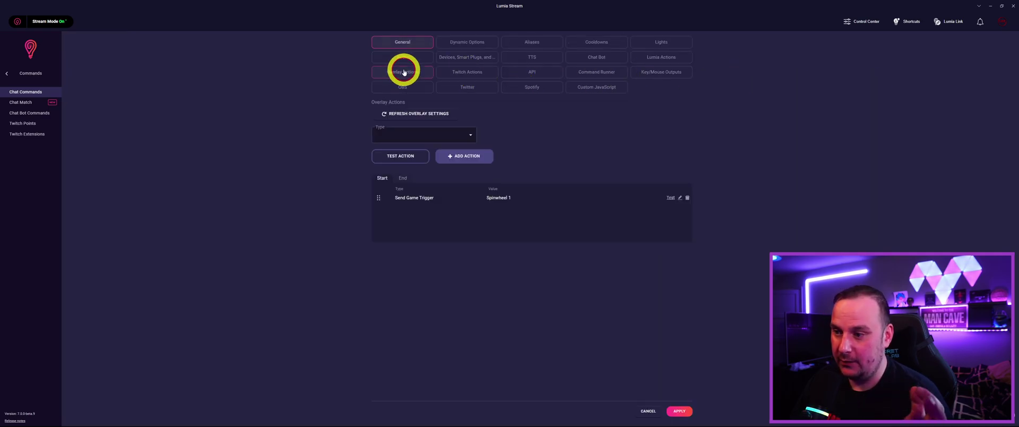
pyautogui.click(681, 198)
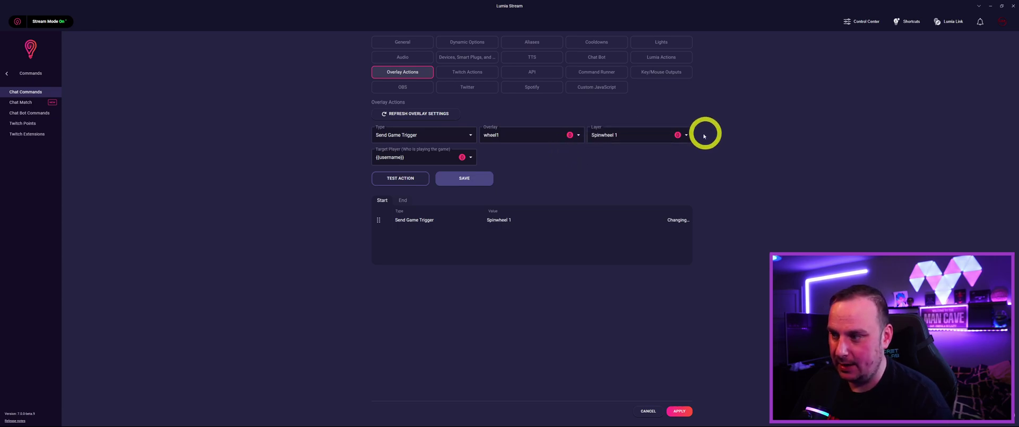
pyautogui.click(686, 136)
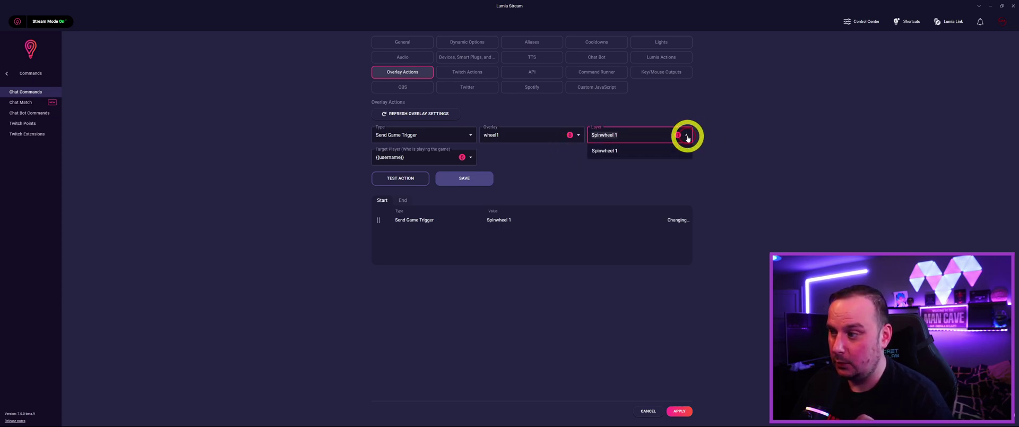
pyautogui.click(609, 151)
pyautogui.click(687, 137)
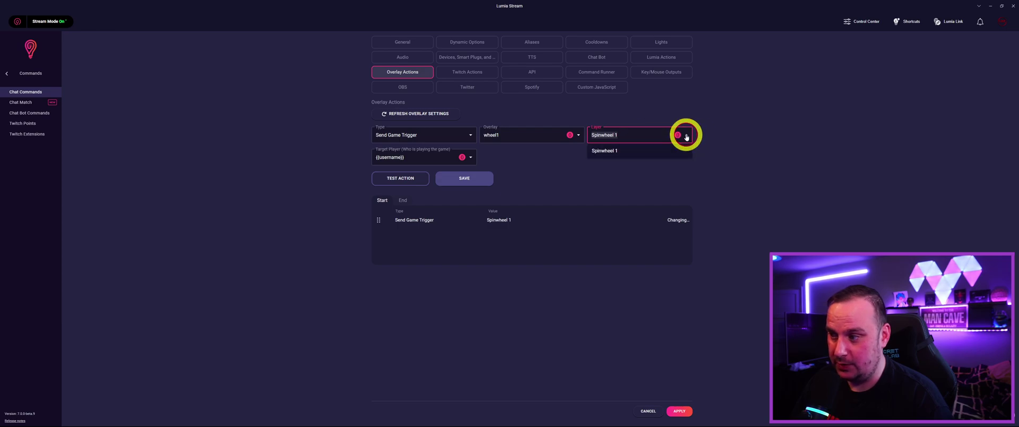
pyautogui.click(611, 152)
pyautogui.click(466, 180)
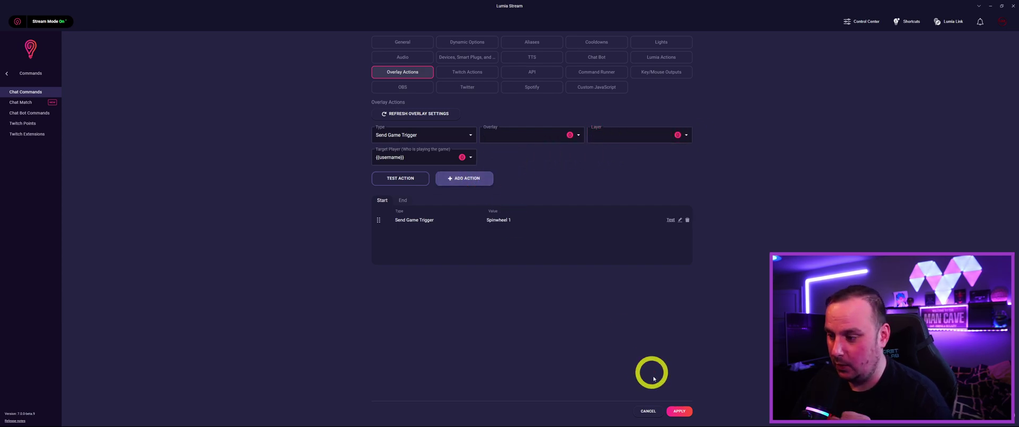
pyautogui.click(678, 411)
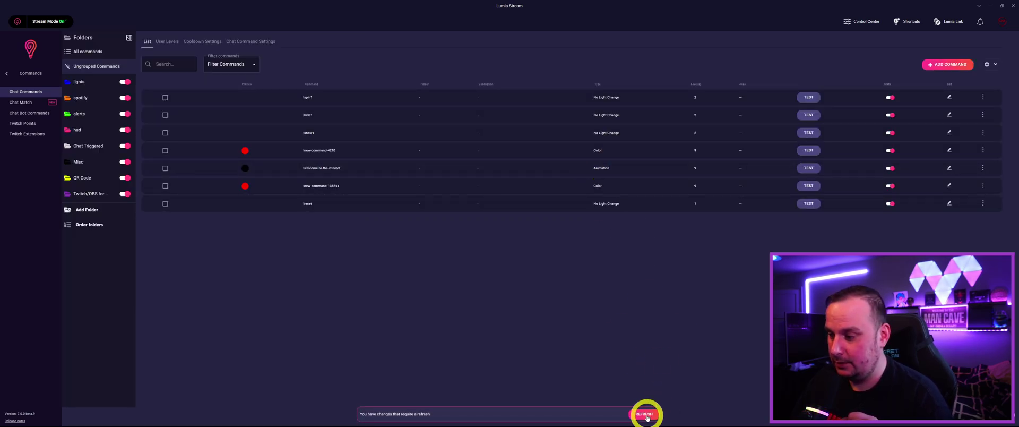
pyautogui.click(644, 414)
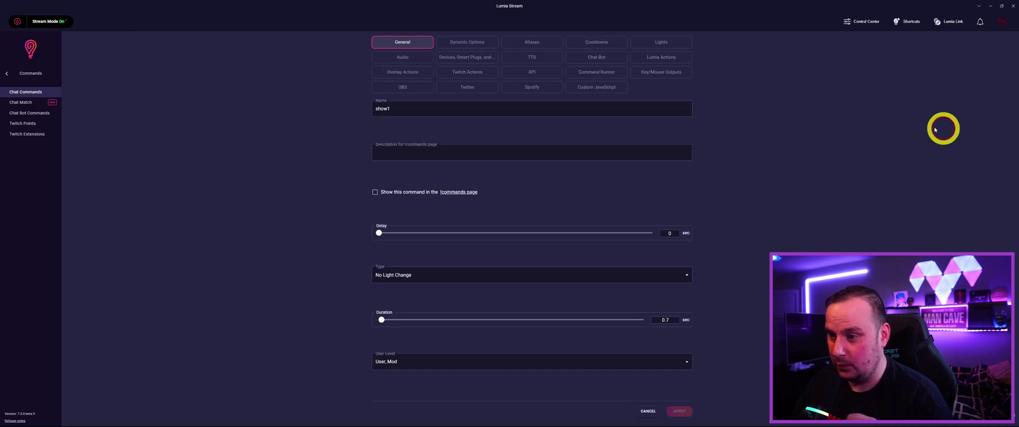
# Relink the show1 chat command's Set Layer Visibility action to the new Spinwheel 1 layer, refresh the changes, and test the command.
pyautogui.click(402, 71)
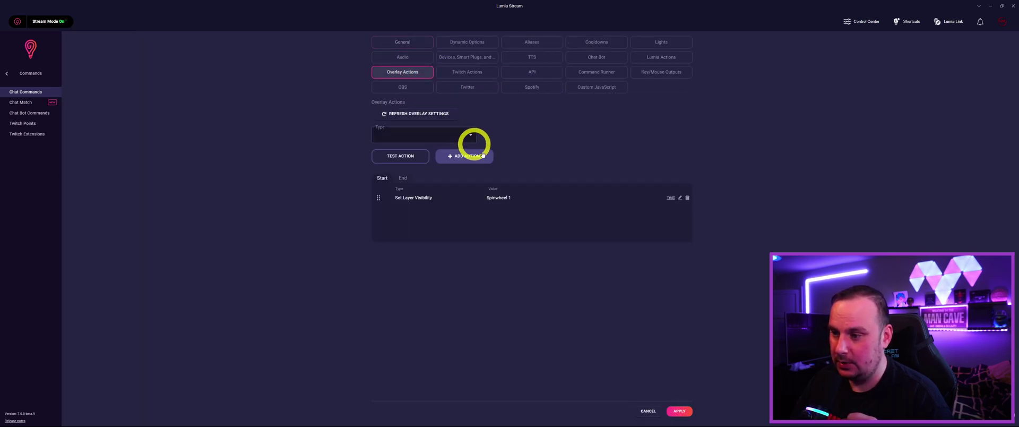
pyautogui.click(680, 197)
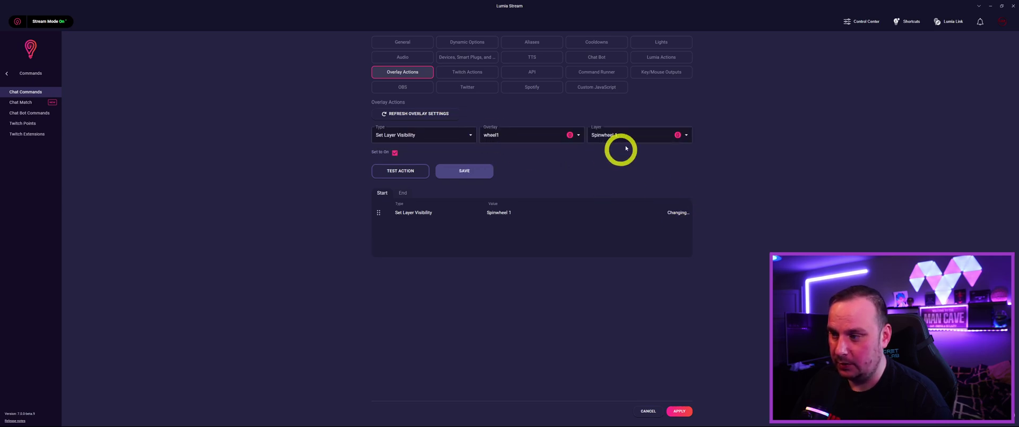
pyautogui.click(687, 135)
pyautogui.click(610, 155)
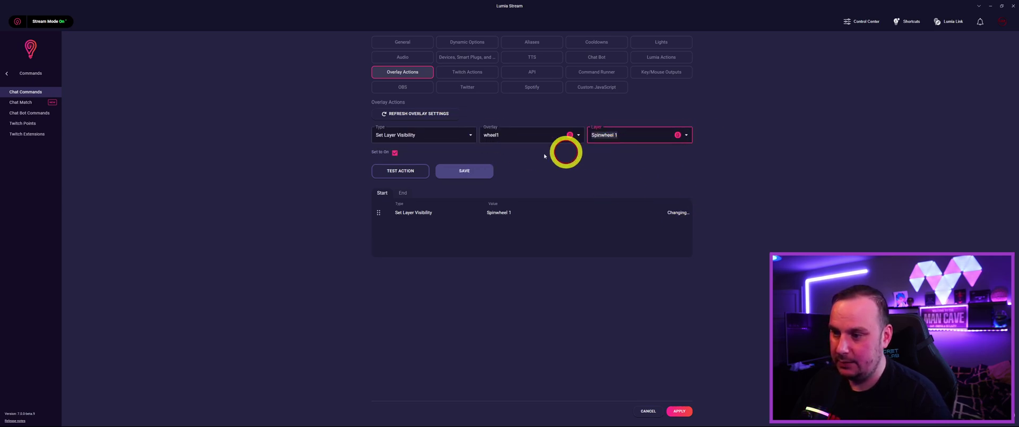
pyautogui.click(472, 171)
pyautogui.click(679, 411)
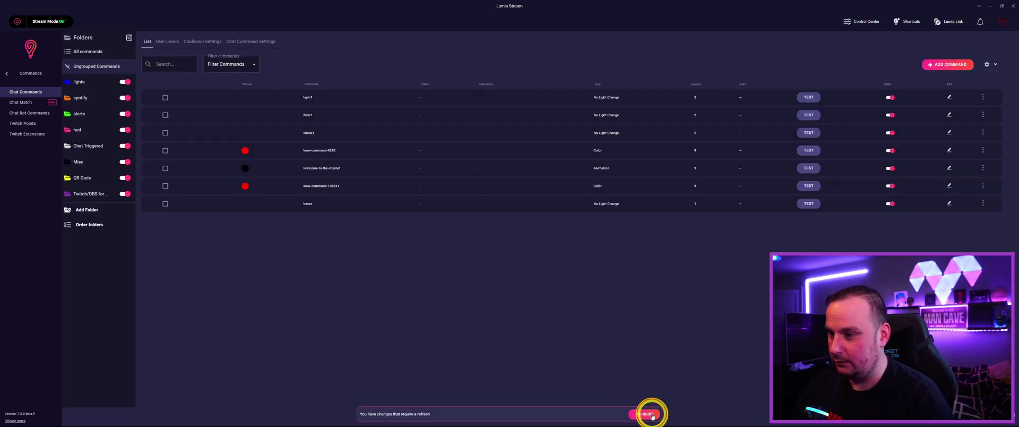
pyautogui.click(649, 414)
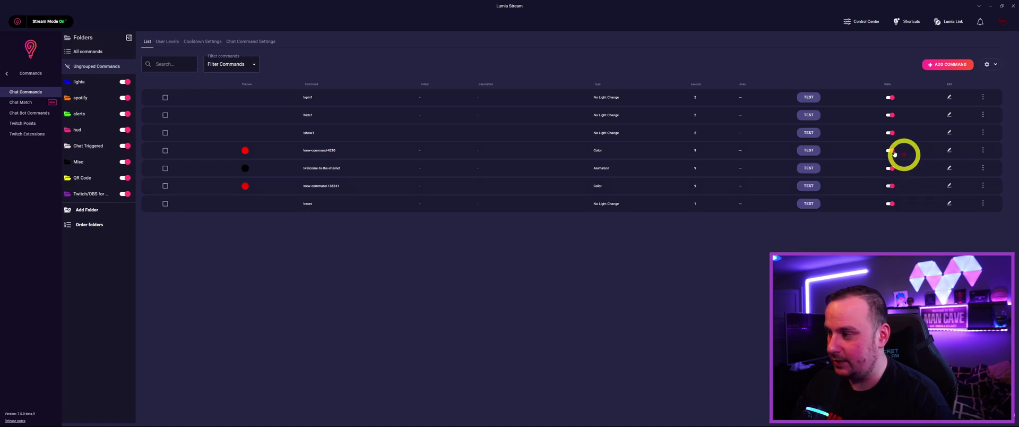
pyautogui.click(809, 133)
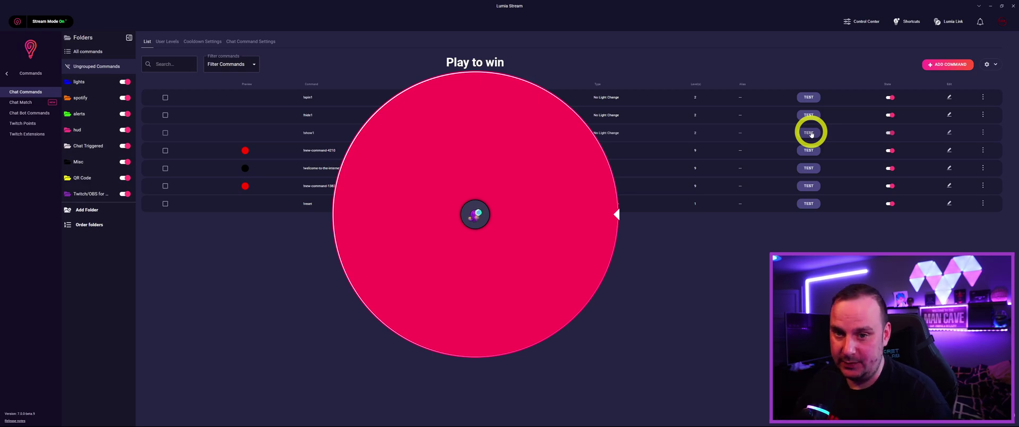
# Relink the overlay action of the giveawaytest Twitch Points command to the new Spinwheel 1 layer, and apply the change.
pyautogui.click(30, 123)
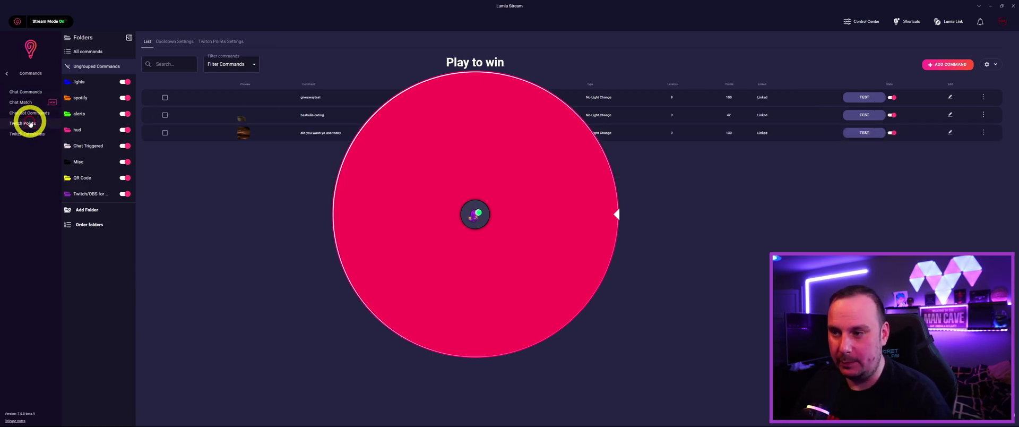
pyautogui.click(953, 99)
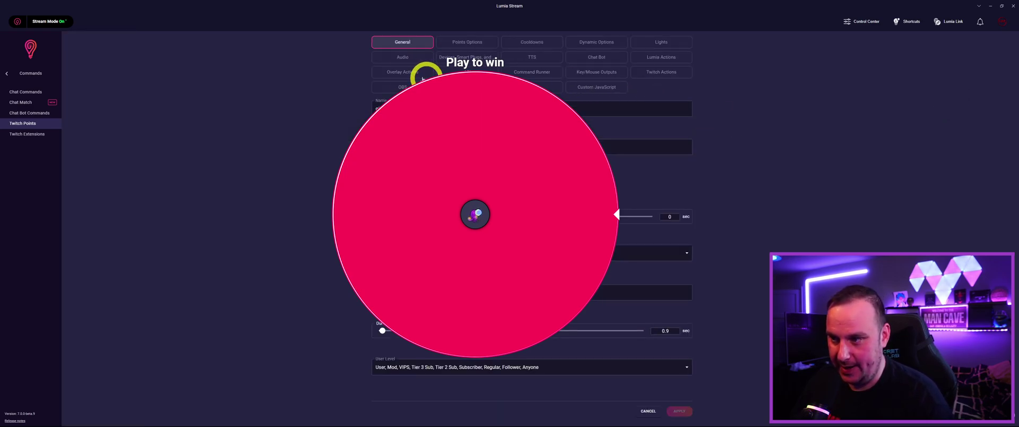
pyautogui.click(403, 71)
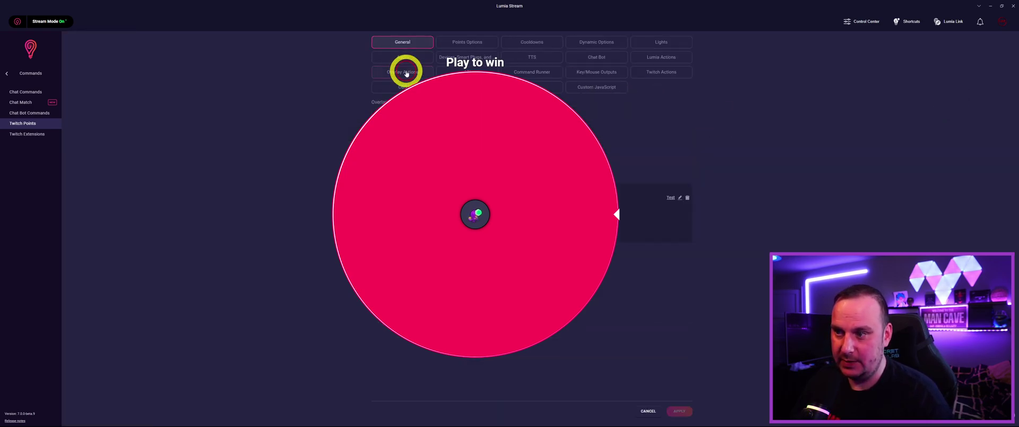
pyautogui.click(680, 197)
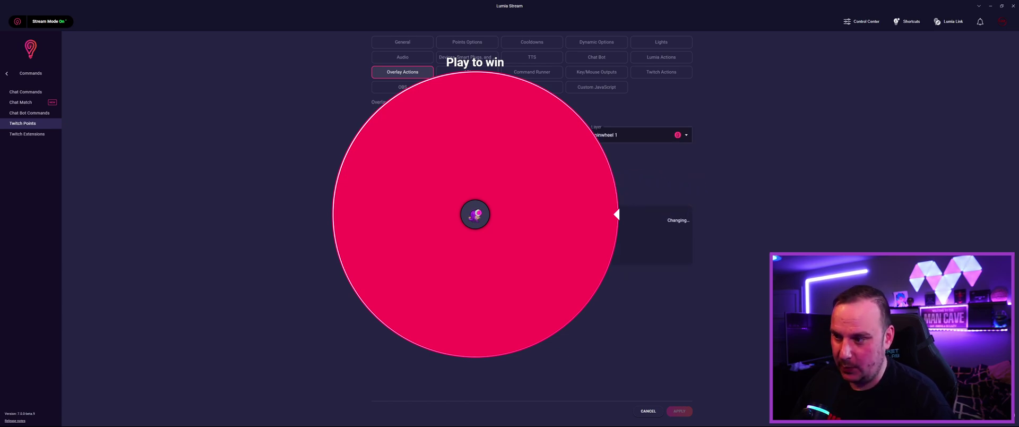
pyautogui.click(684, 134)
pyautogui.click(606, 152)
pyautogui.click(678, 136)
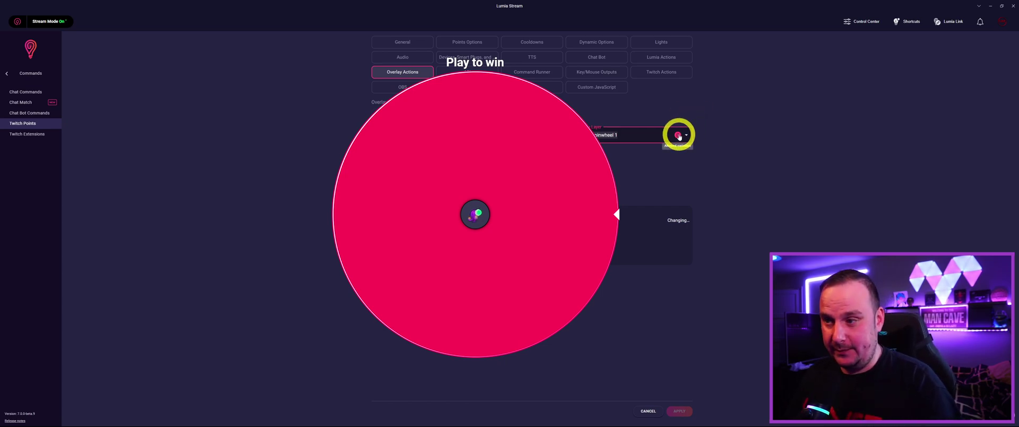
pyautogui.click(630, 348)
pyautogui.click(679, 411)
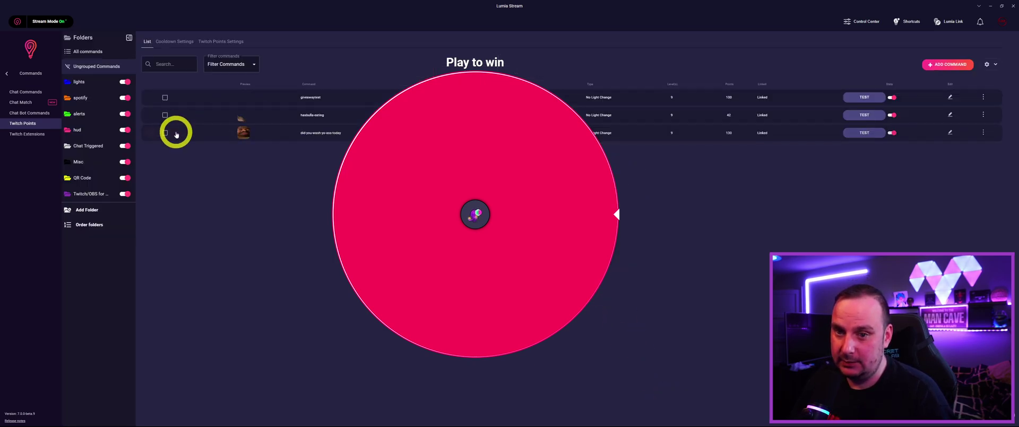